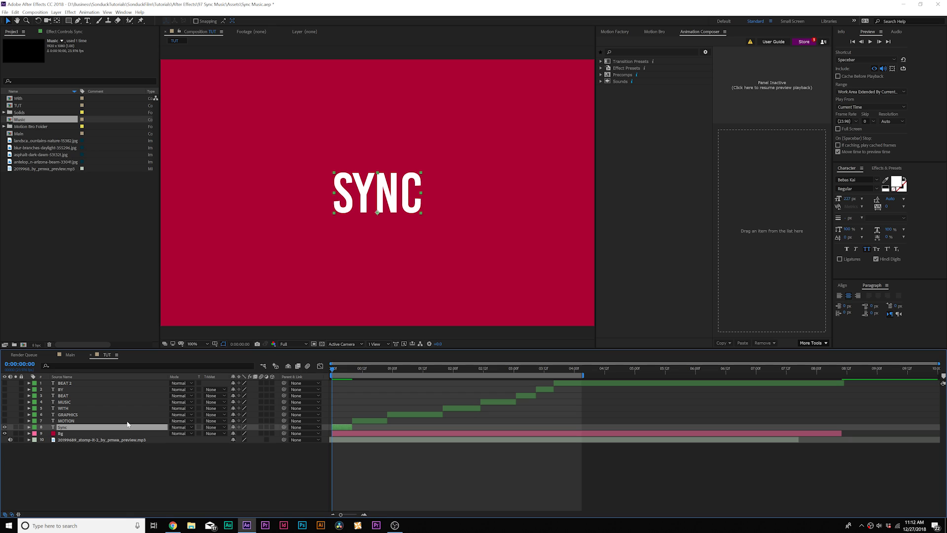
Step: Select the mp3 music layer and show its audio waveform to see the beats
{"action": "left_click", "coordinate": [90, 439]}
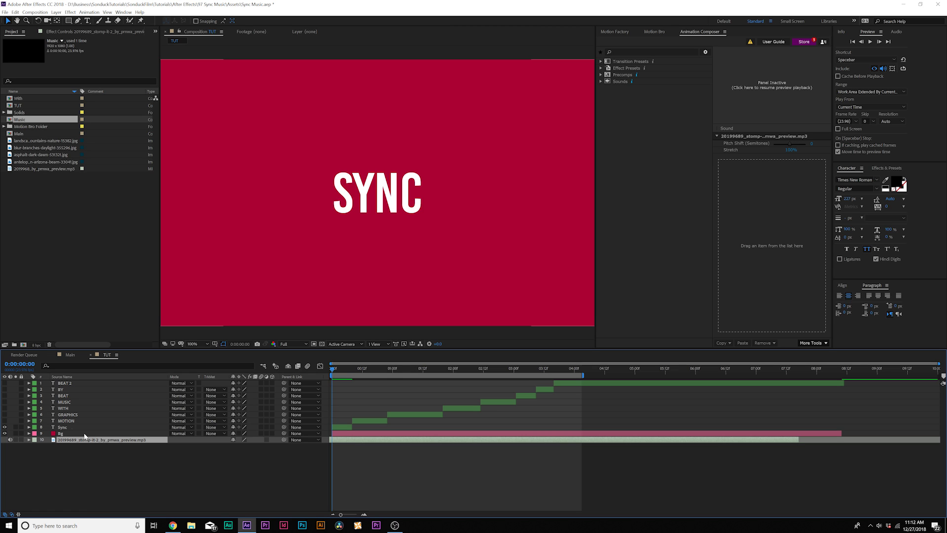
{"action": "key", "text": "l"}
{"action": "key", "text": "l"}
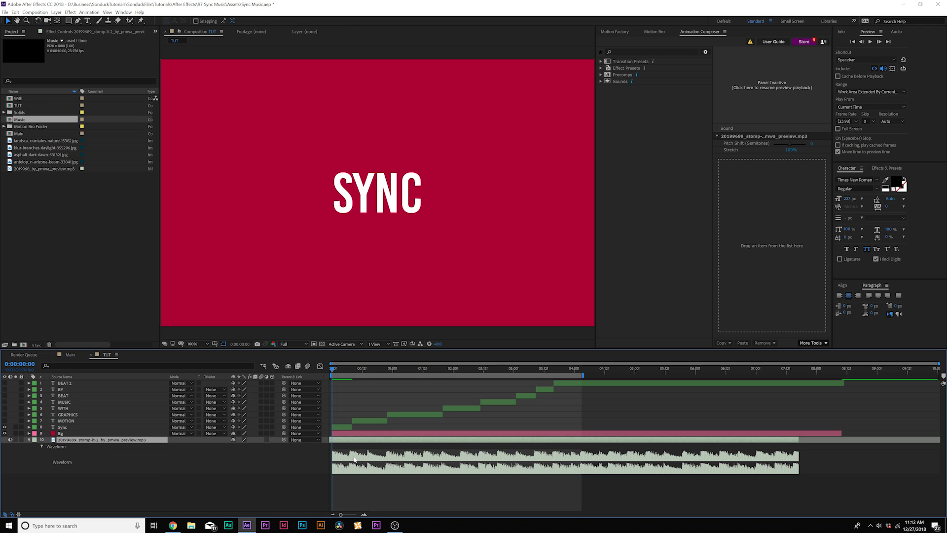
Step: Extend the Sync layer's out point far right, preview the beat, and set the time to 0:00:00:08
{"action": "left_click", "coordinate": [60, 428]}
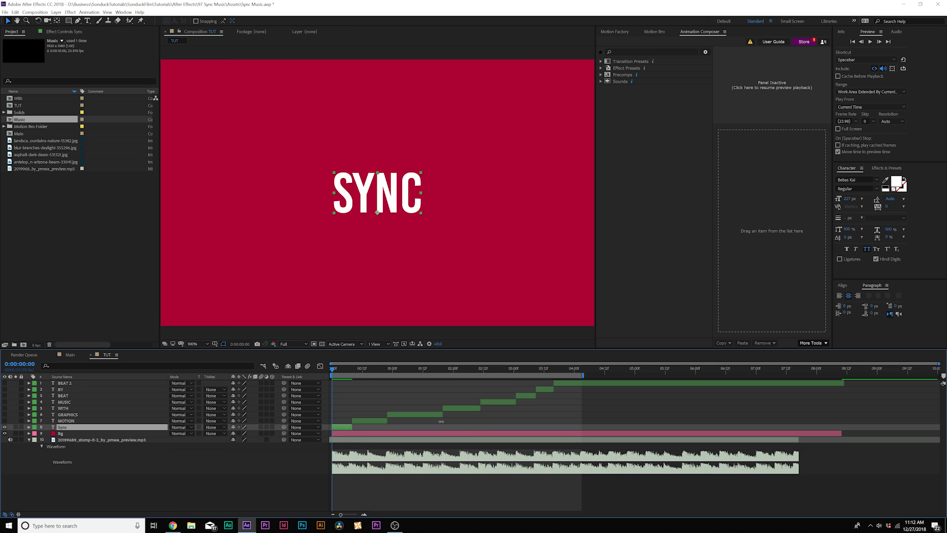
{"action": "left_click_drag", "start_coordinate": [441, 422], "coordinate": [815, 422]}
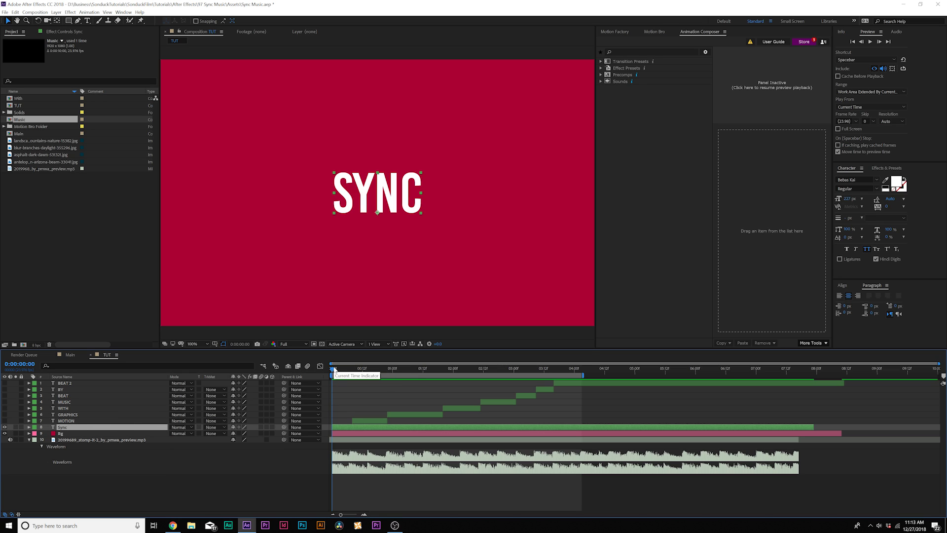
{"action": "key", "text": "space"}
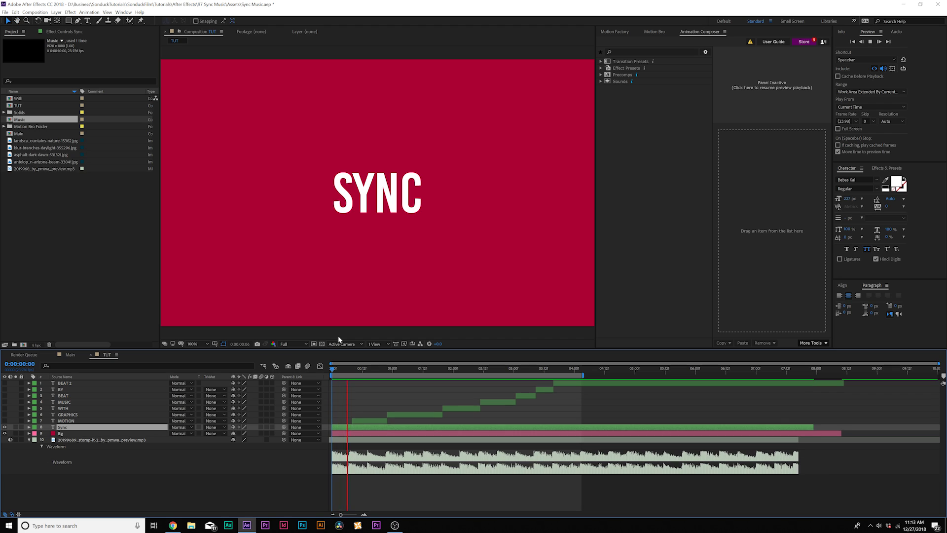
{"action": "left_click", "coordinate": [353, 370]}
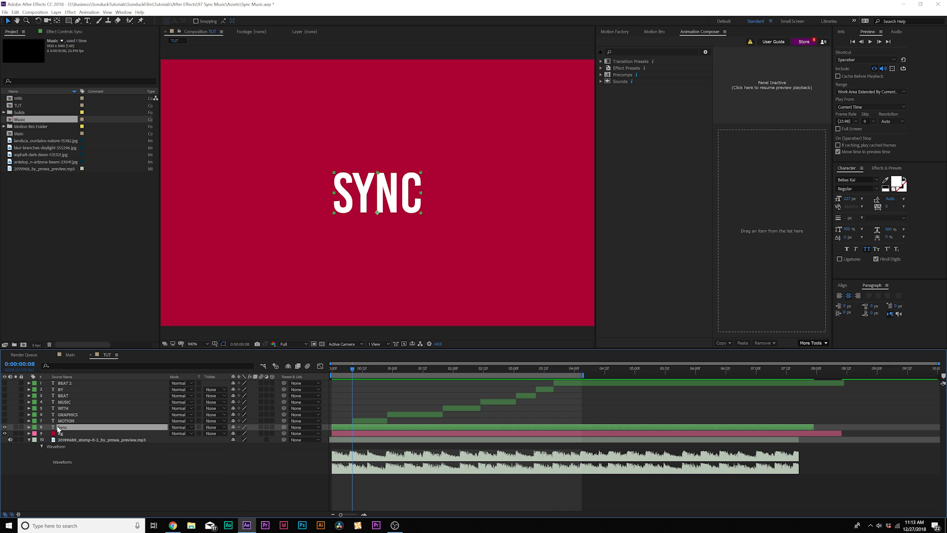
Step: Duplicate the Sync layer and retype the duplicate's text as 'Motion'
{"action": "left_click", "coordinate": [15, 12]}
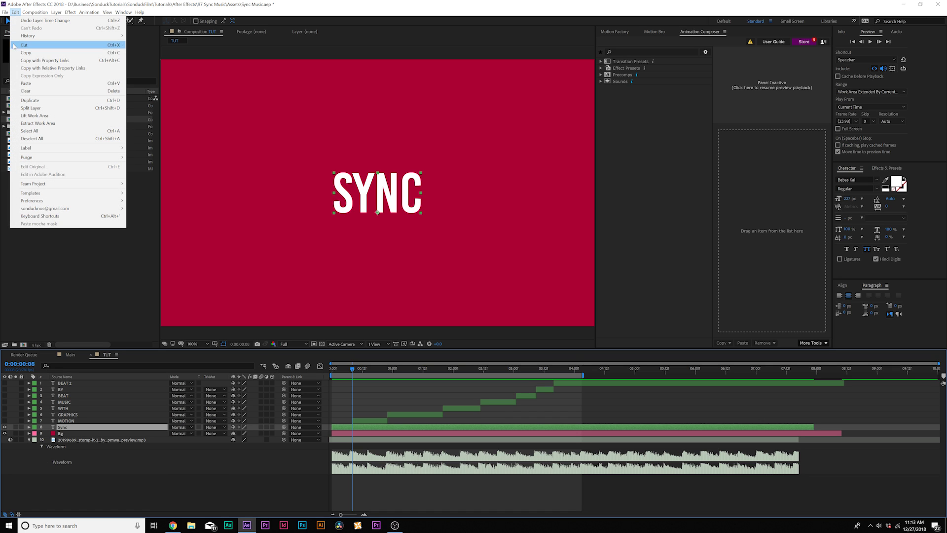
{"action": "left_click", "coordinate": [31, 100]}
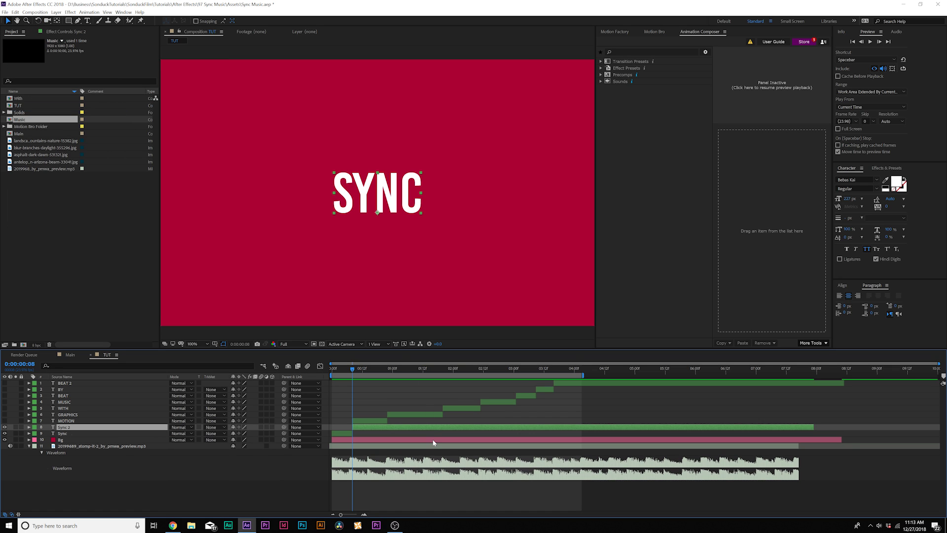
{"action": "mouse_move", "coordinate": [342, 369]}
{"action": "left_mouse_down"}
{"action": "mouse_move", "coordinate": [333, 370]}
{"action": "mouse_move", "coordinate": [359, 375]}
{"action": "left_mouse_up"}
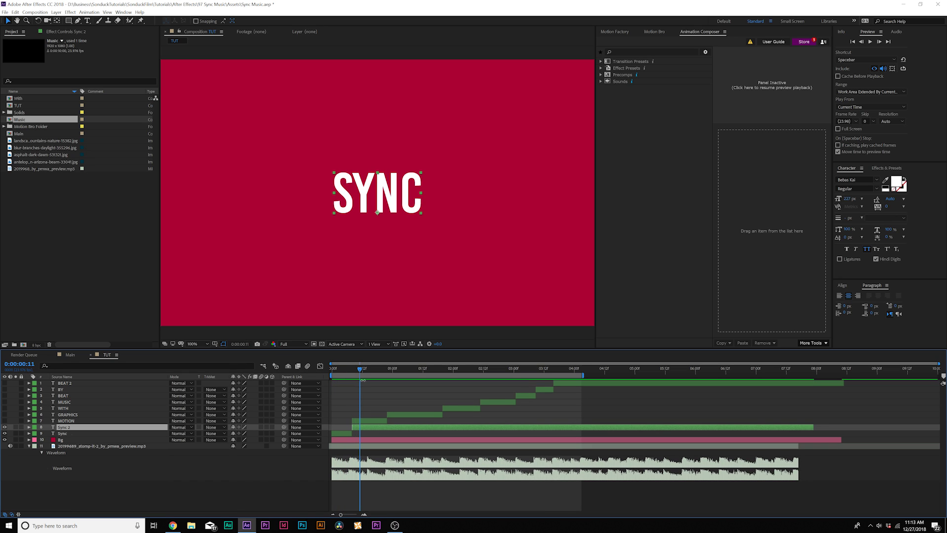
{"action": "left_click", "coordinate": [87, 21]}
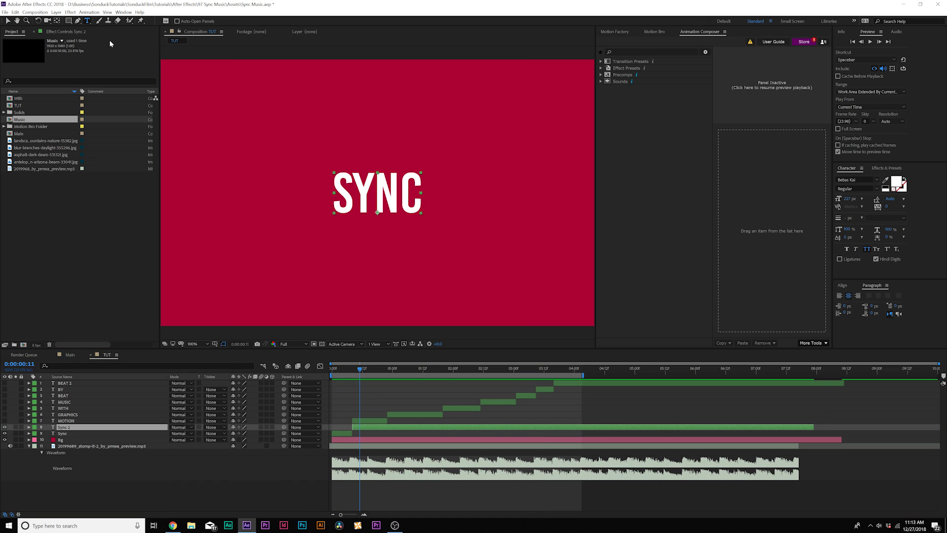
{"action": "double_click", "coordinate": [370, 183]}
{"action": "key", "text": "BackSpace"}
{"action": "type", "text": "Motion"}
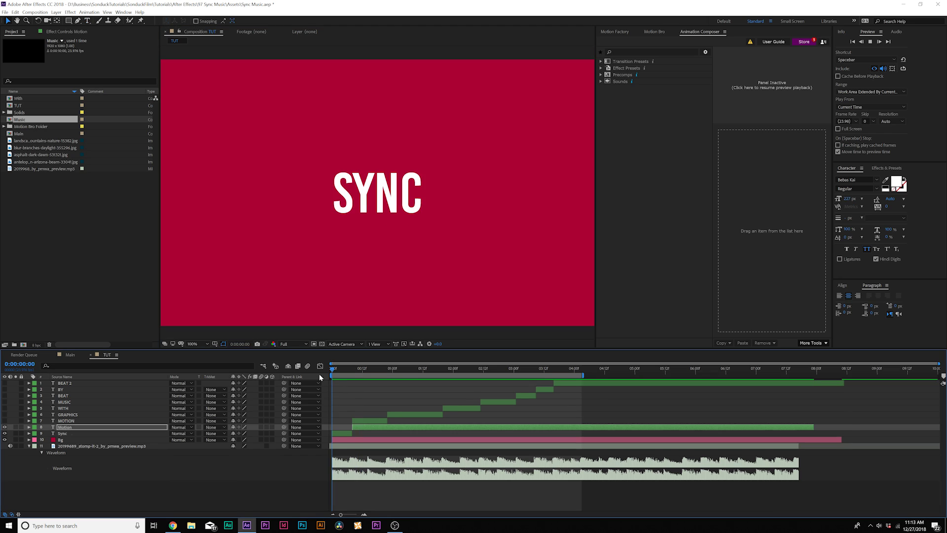
Step: Split the Motion layer at the next beat, 0:00:00:22
{"action": "left_click_drag", "start_coordinate": [335, 370], "coordinate": [386, 373]}
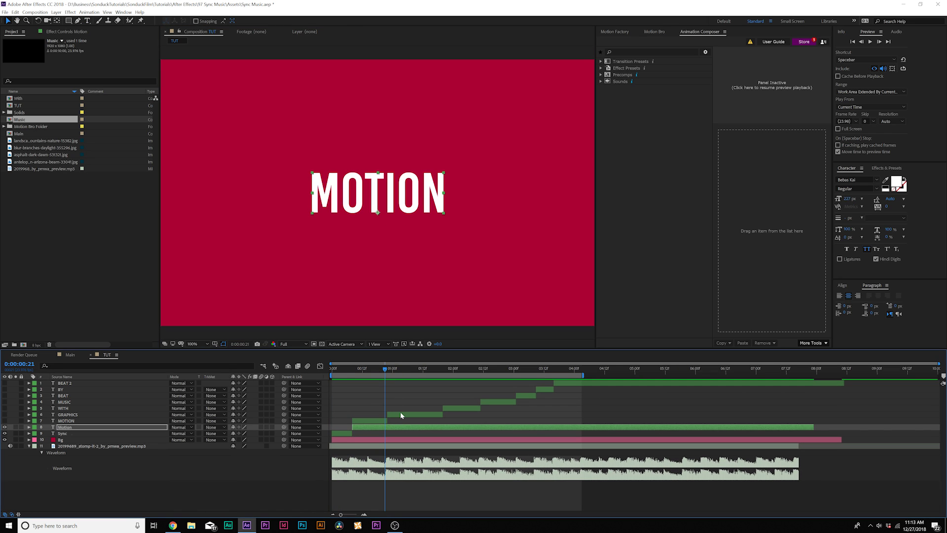
{"action": "left_click", "coordinate": [389, 368]}
{"action": "key", "text": "ctrl+shift+d"}
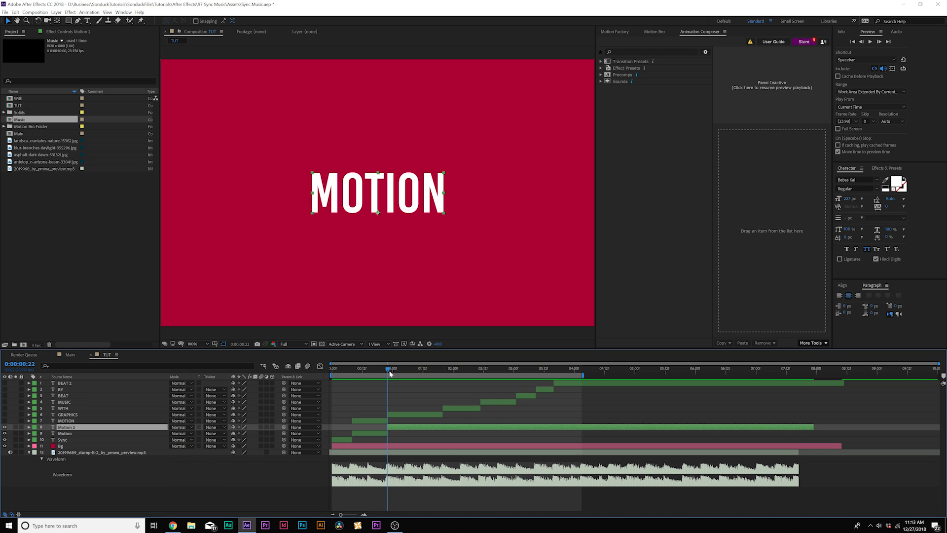
{"action": "left_click", "coordinate": [88, 21]}
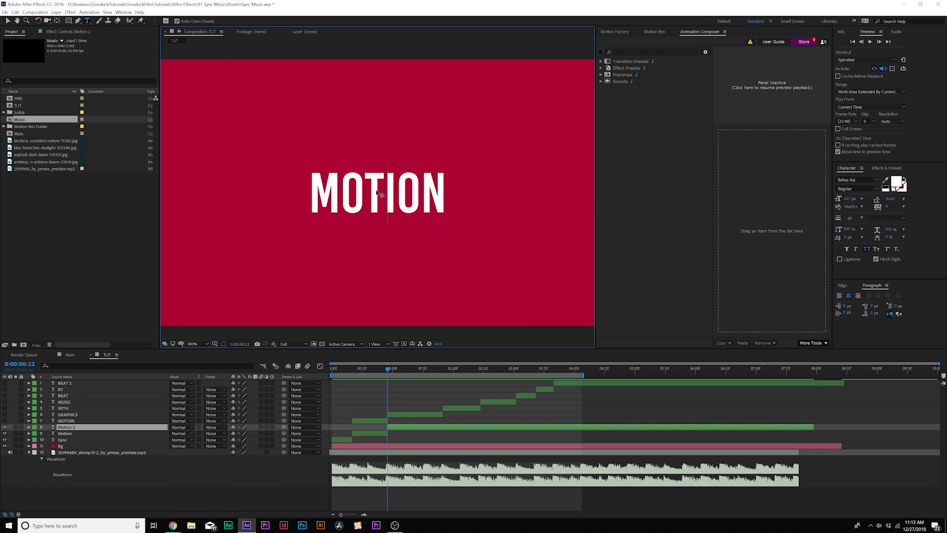
{"action": "left_click_drag", "start_coordinate": [389, 368], "coordinate": [421, 388]}
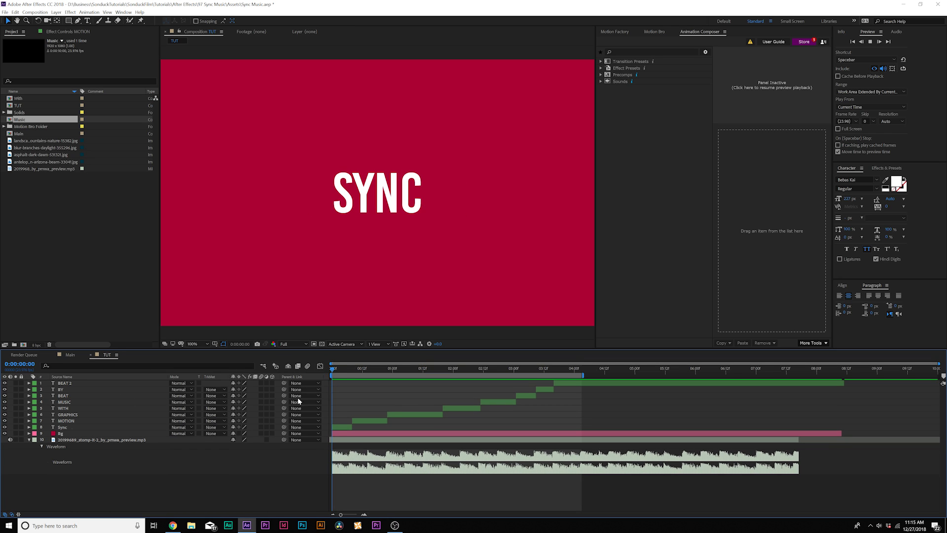
Step: Preview the word sequence and check the SYNC-to-MOTION cut at 0:00:00:08 frame by frame
{"action": "key", "text": "space"}
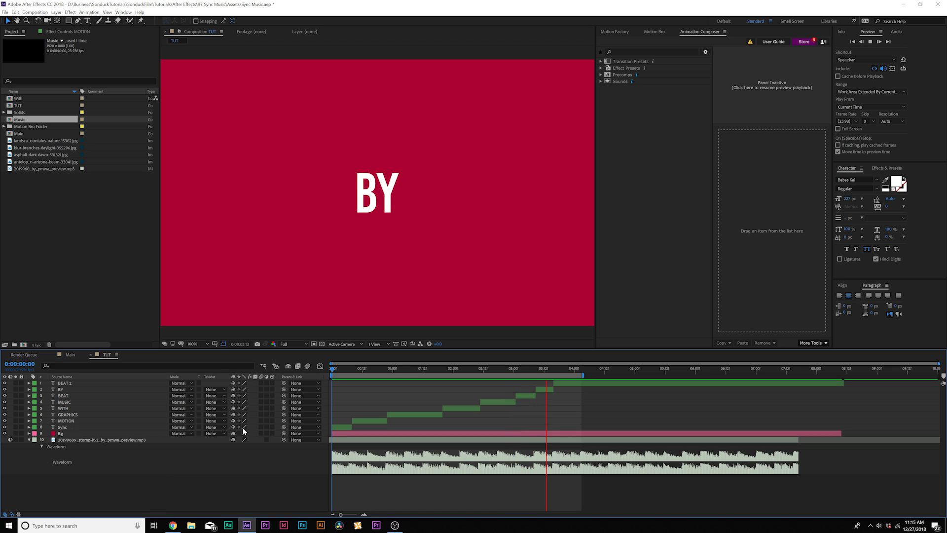
{"action": "key", "text": "space"}
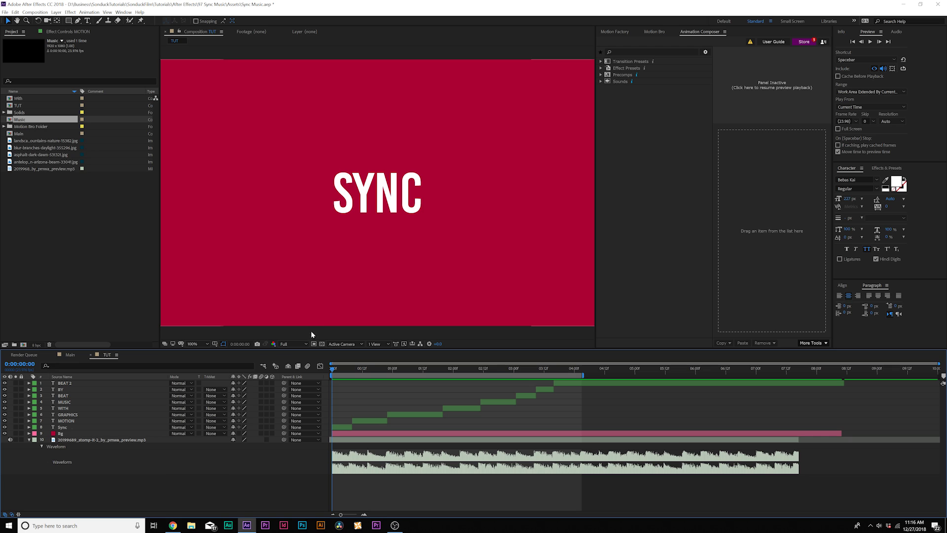
{"action": "left_click", "coordinate": [135, 426]}
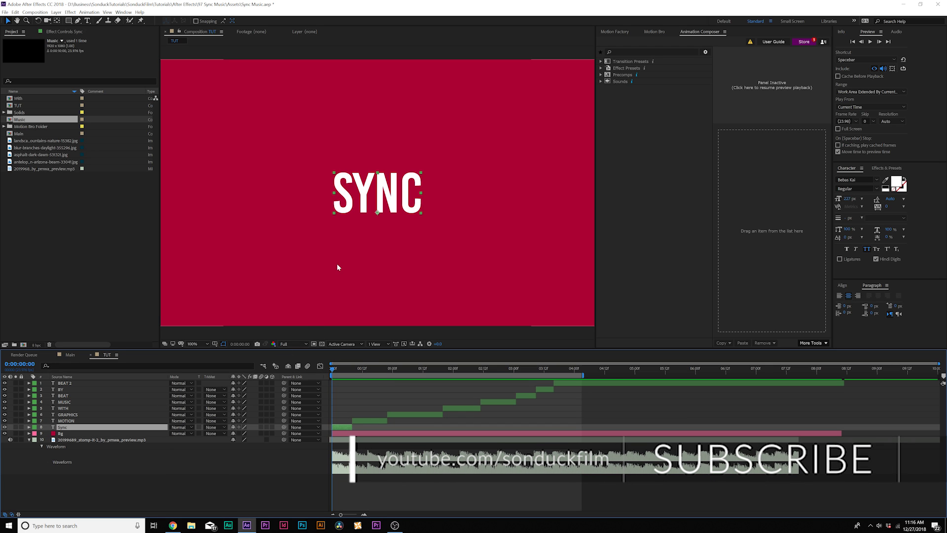
{"action": "left_click", "coordinate": [352, 369]}
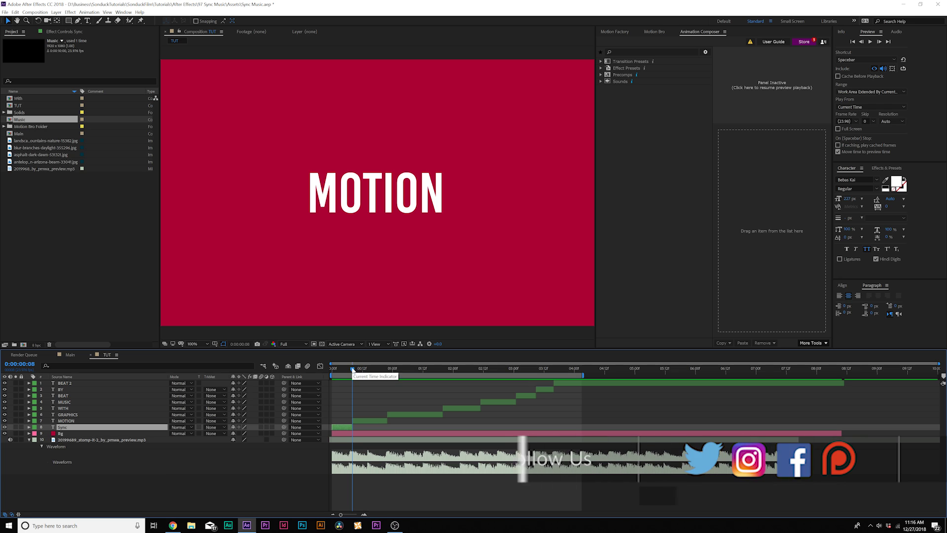
{"action": "key", "text": "ctrl+Up"}
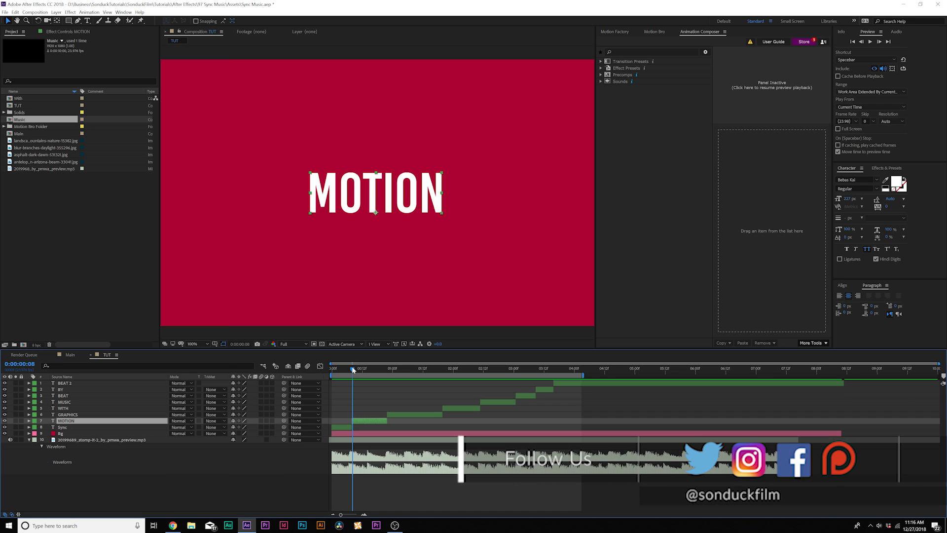
{"action": "key", "text": "Page_Up"}
{"action": "key", "text": "Page_Down"}
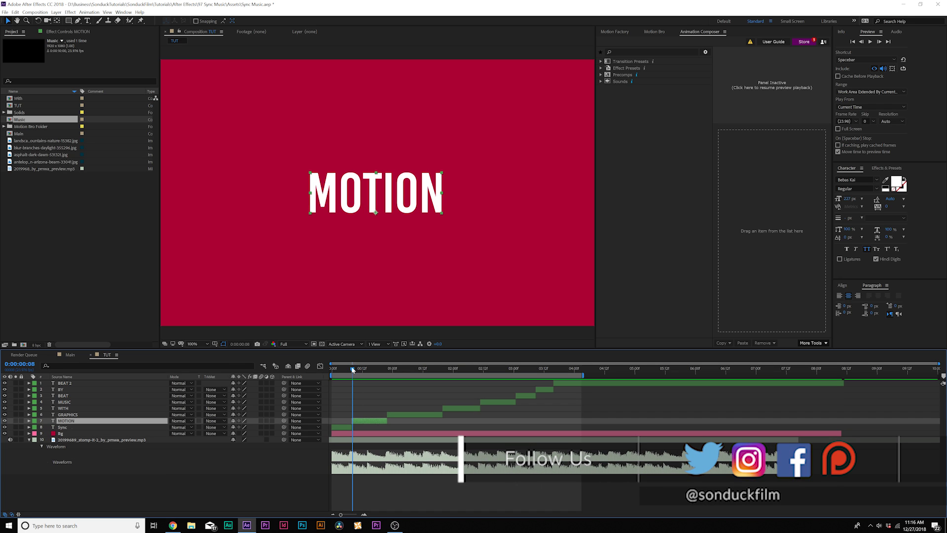
{"action": "left_click", "coordinate": [62, 427]}
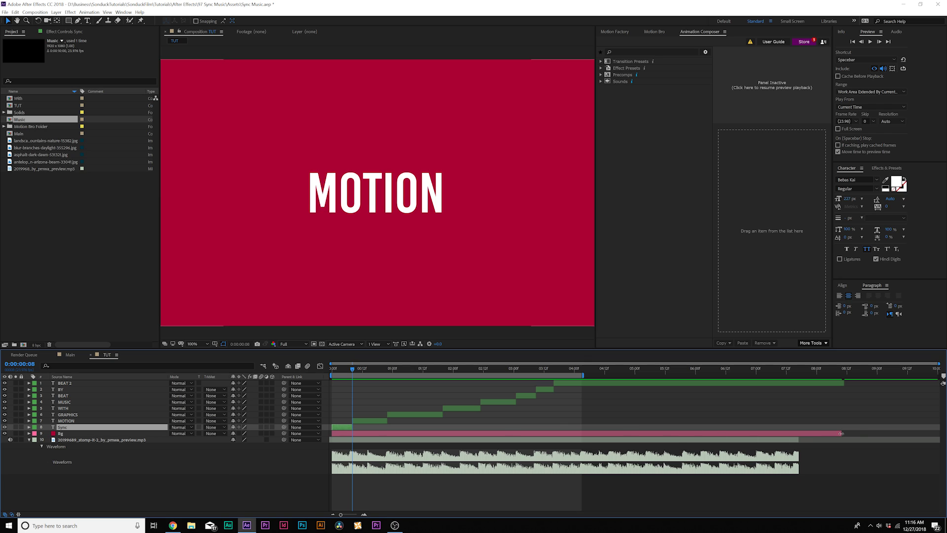
Step: End the red Bg layer at 0:00:00:08 and create a new solid coloured #FFFFFF
{"action": "left_click_drag", "start_coordinate": [842, 431], "coordinate": [352, 435]}
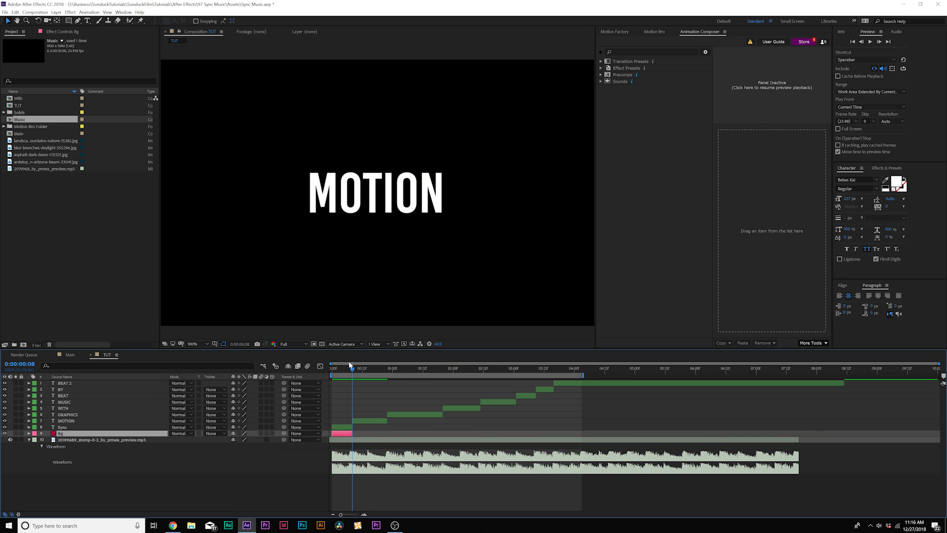
{"action": "mouse_move", "coordinate": [338, 372]}
{"action": "left_mouse_down"}
{"action": "mouse_move", "coordinate": [329, 372]}
{"action": "mouse_move", "coordinate": [352, 370]}
{"action": "left_mouse_up"}
{"action": "left_click", "coordinate": [56, 12]}
{"action": "mouse_move", "coordinate": [70, 20]}
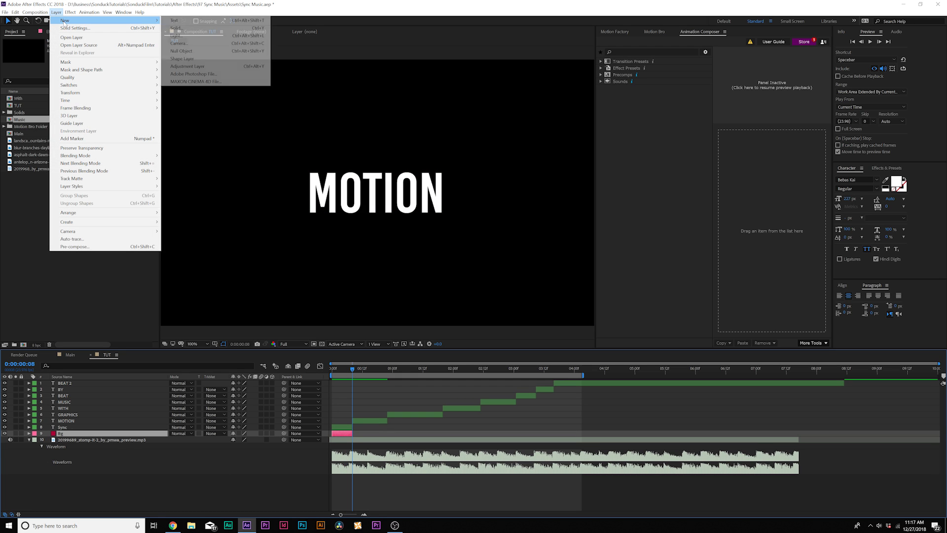
{"action": "left_click", "coordinate": [220, 28]}
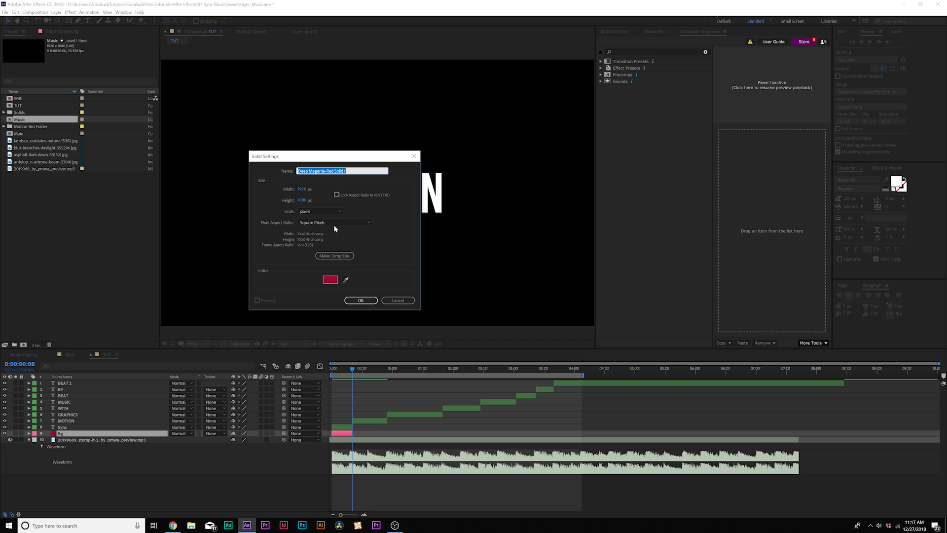
{"action": "left_click", "coordinate": [329, 278]}
{"action": "type", "text": "ffffff"}
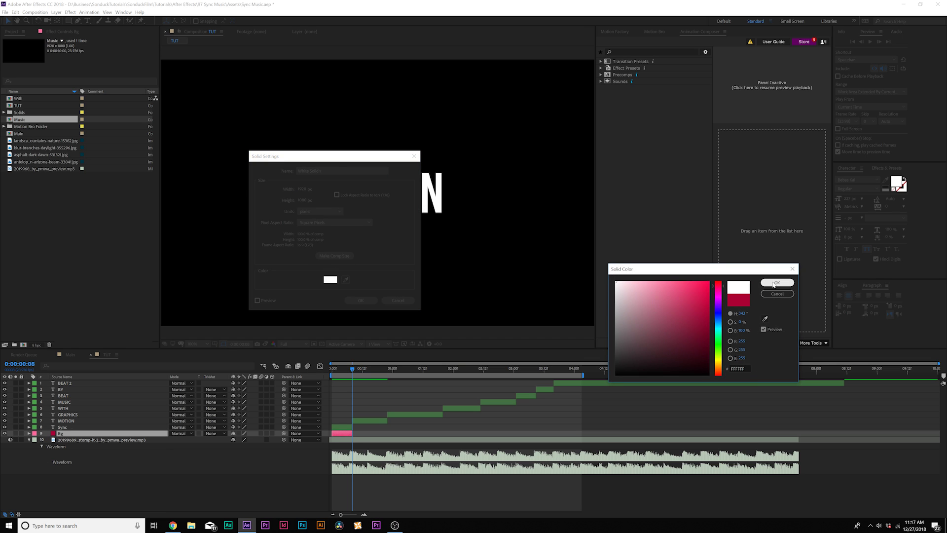
{"action": "left_click", "coordinate": [775, 283]}
Step: Name the solid 'BG White' and make it start at 0:00:00:08
{"action": "left_click", "coordinate": [329, 170]}
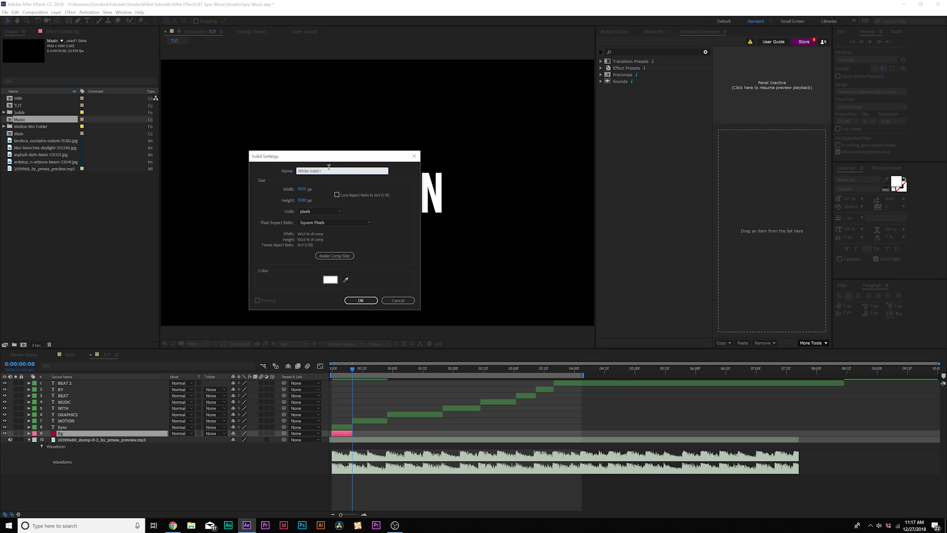
{"action": "key", "text": "ctrl+a"}
{"action": "type", "text": "BG White"}
{"action": "key", "text": "Return"}
{"action": "left_click_drag", "start_coordinate": [339, 432], "coordinate": [353, 433]}
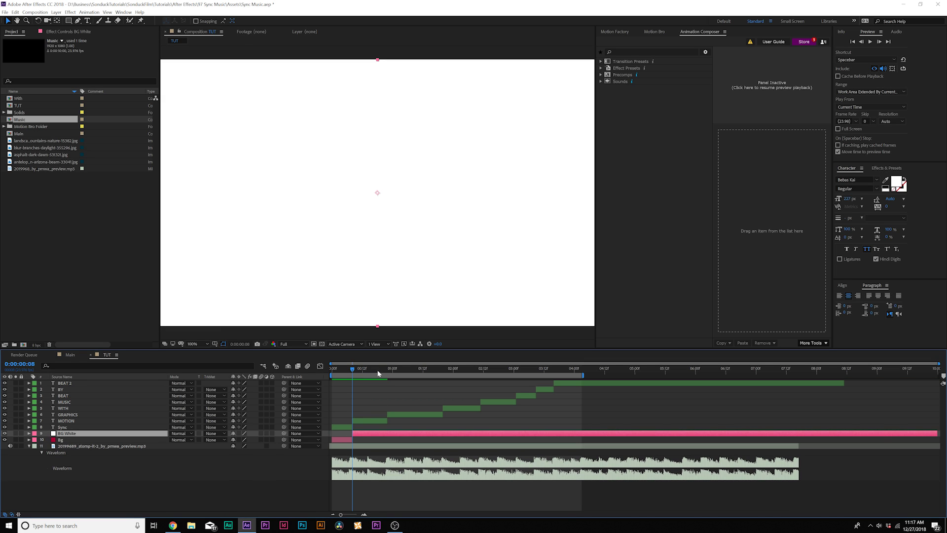
Step: Trim the BG White solid to end at 0:00:00:22
{"action": "left_click", "coordinate": [388, 370]}
{"action": "key", "text": "alt+]"}
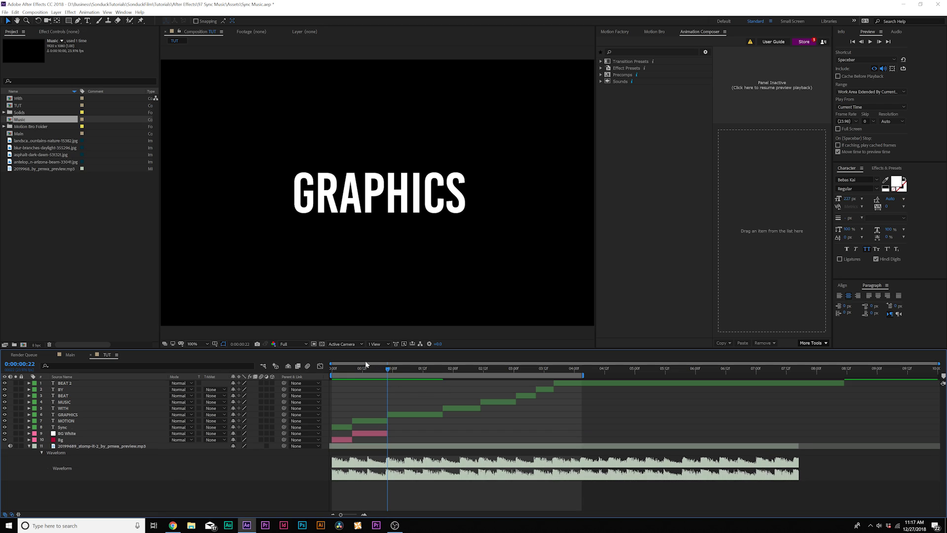
{"action": "left_click", "coordinate": [363, 369]}
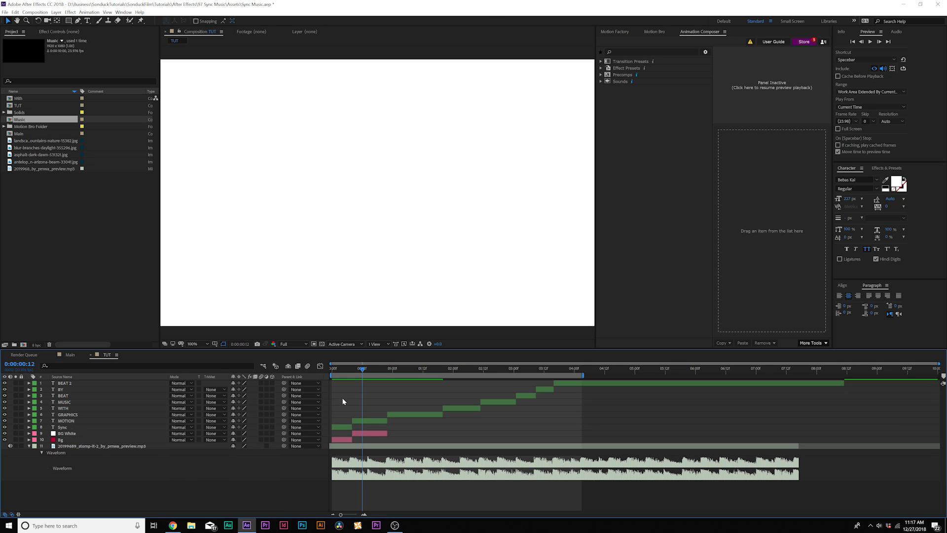
Step: Colour the MOTION text crimson (AA0033) sampled from the red background, then preview
{"action": "left_click", "coordinate": [360, 420]}
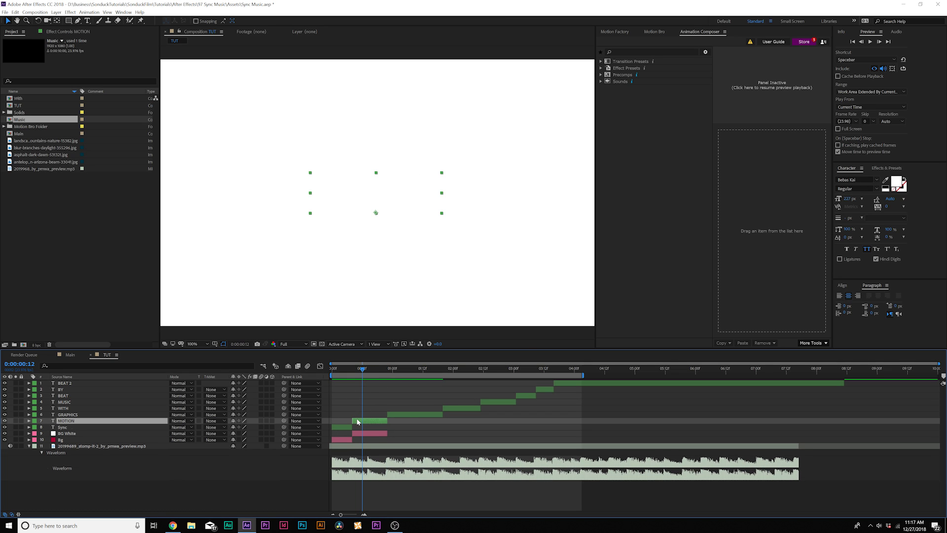
{"action": "left_click", "coordinate": [897, 183]}
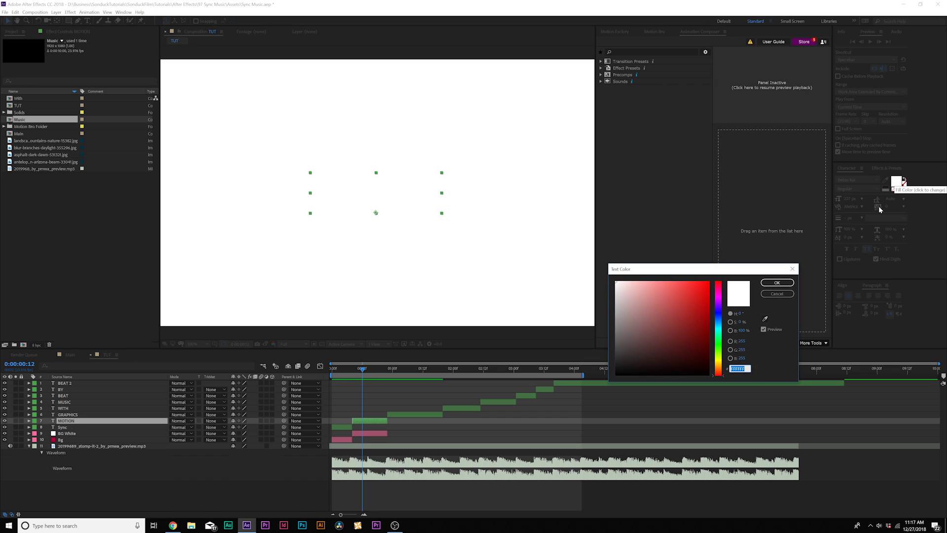
{"action": "left_click", "coordinate": [766, 317]}
{"action": "left_click", "coordinate": [53, 439]}
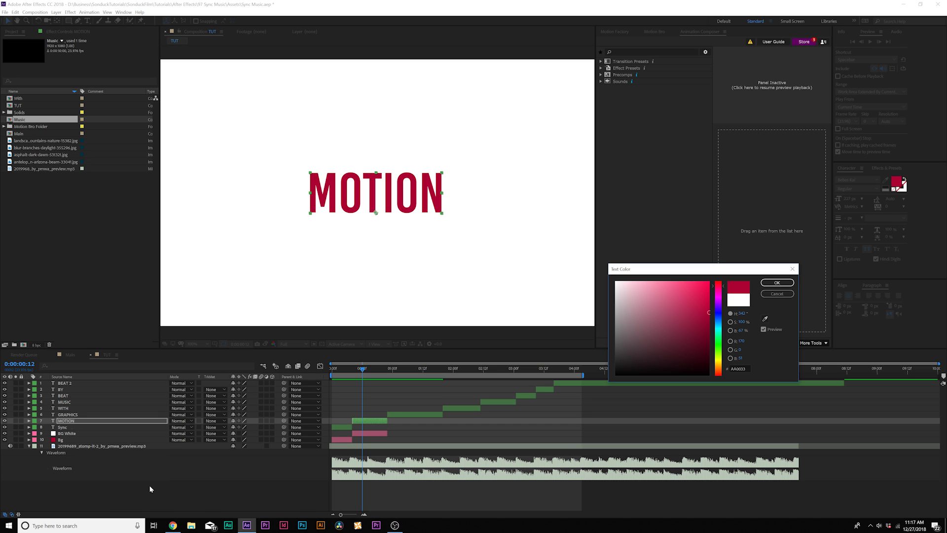
{"action": "key", "text": "Return"}
{"action": "key", "text": "space"}
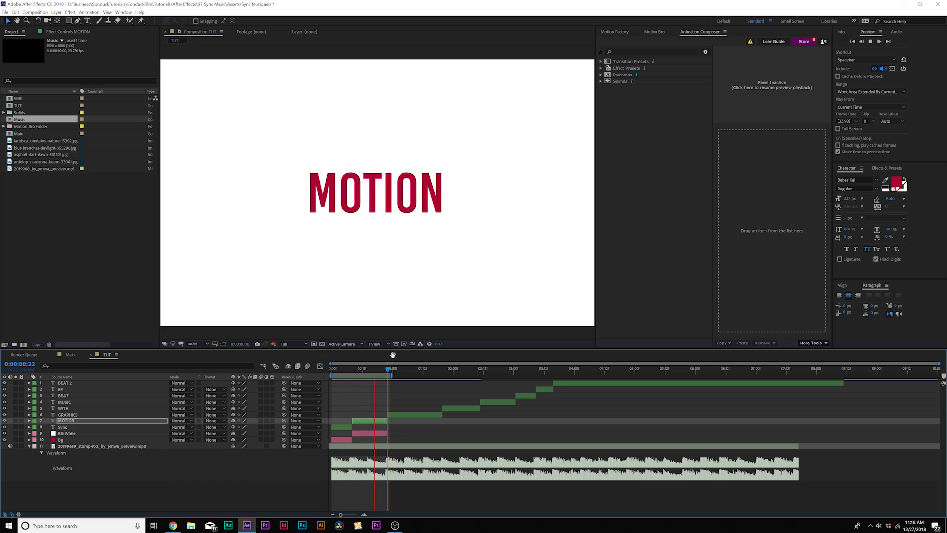
{"action": "mouse_move", "coordinate": [390, 368]}
{"action": "left_mouse_down"}
{"action": "mouse_move", "coordinate": [372, 369]}
{"action": "mouse_move", "coordinate": [388, 372]}
{"action": "left_mouse_up"}
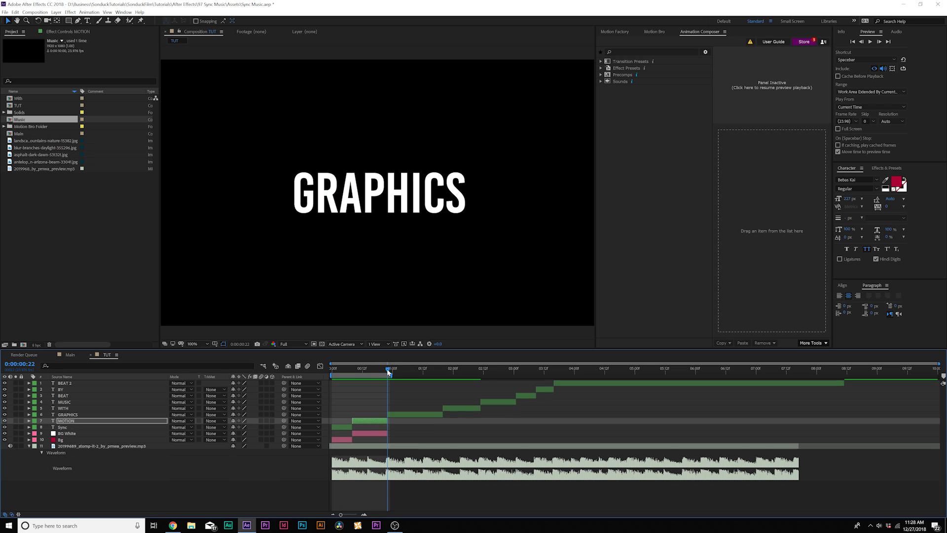
Step: Add the mountain landscape image to the TUT composition, starting at the GRAPHICS section
{"action": "left_click", "coordinate": [13, 142]}
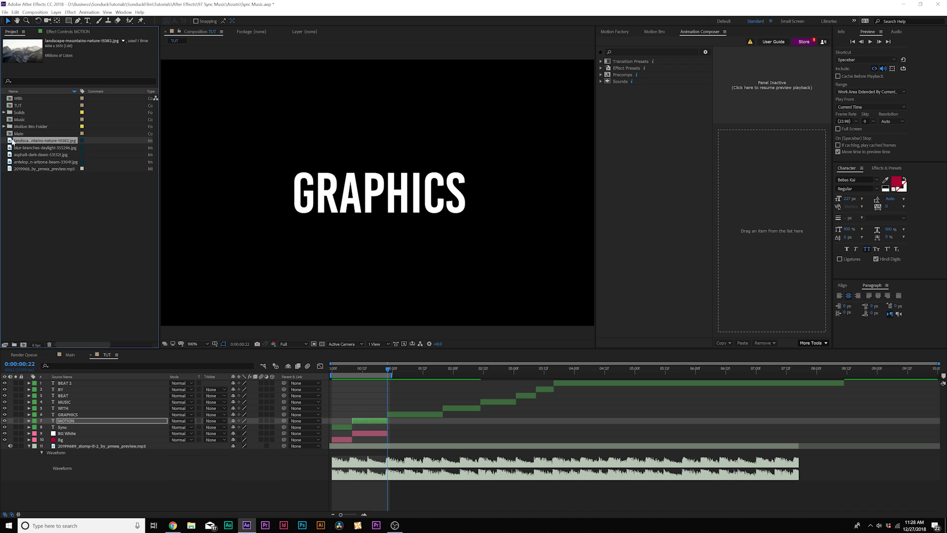
{"action": "double_click", "coordinate": [13, 141]}
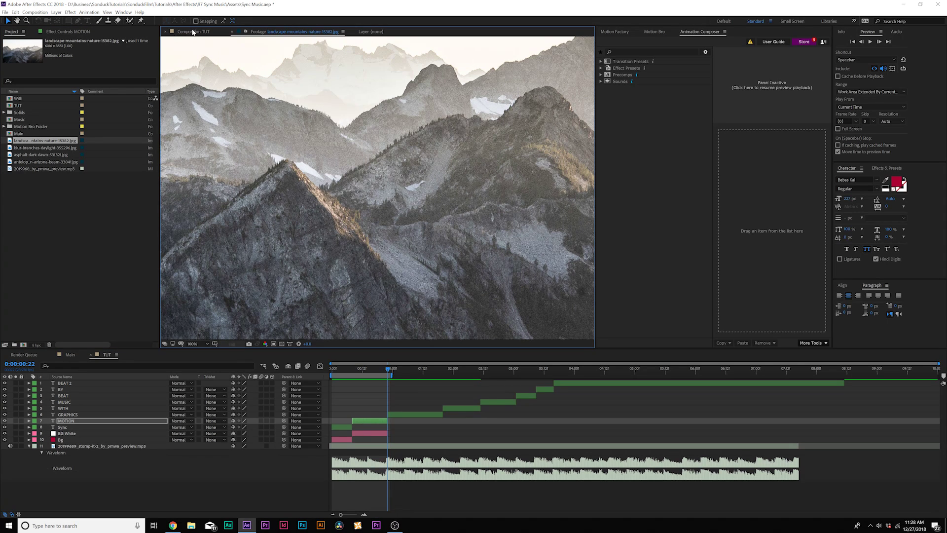
{"action": "left_click", "coordinate": [193, 32]}
{"action": "left_click_drag", "start_coordinate": [35, 140], "coordinate": [127, 420]}
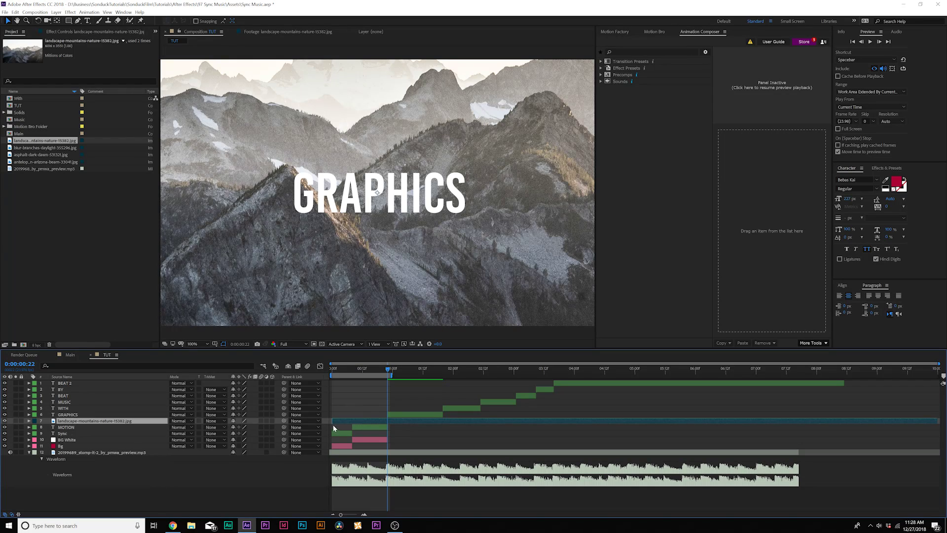
{"action": "left_click_drag", "start_coordinate": [345, 423], "coordinate": [388, 422]}
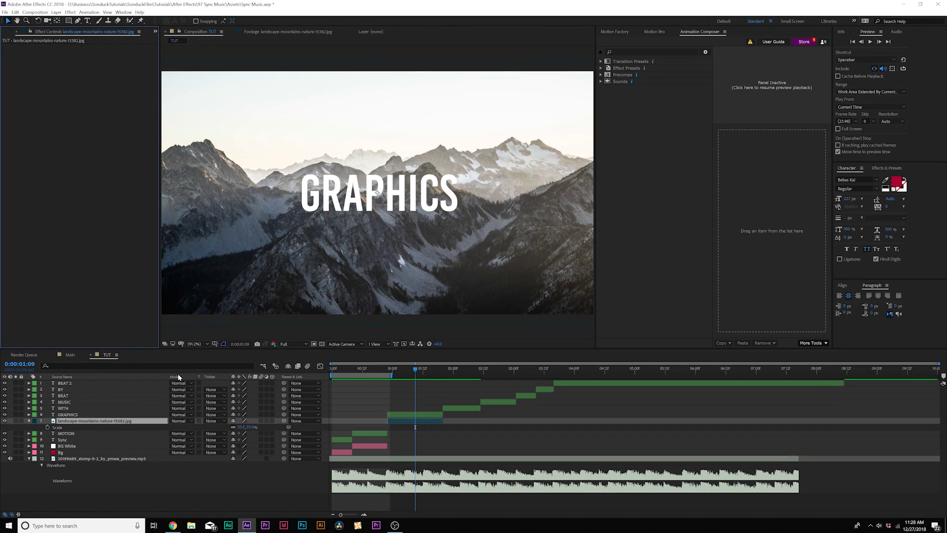
Step: Dim the mountain image to about 69% opacity and preview the title sequence
{"action": "key", "text": "t"}
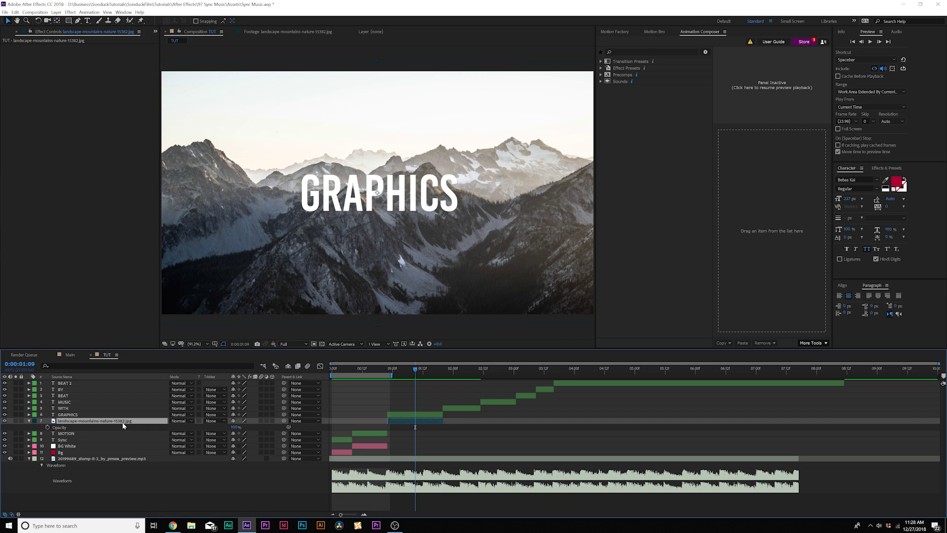
{"action": "key", "text": "t"}
{"action": "key", "text": "t"}
{"action": "mouse_move", "coordinate": [233, 426]}
{"action": "left_mouse_down"}
{"action": "mouse_move", "coordinate": [233, 444]}
{"action": "mouse_move", "coordinate": [233, 432]}
{"action": "left_mouse_up"}
{"action": "left_click", "coordinate": [233, 494]}
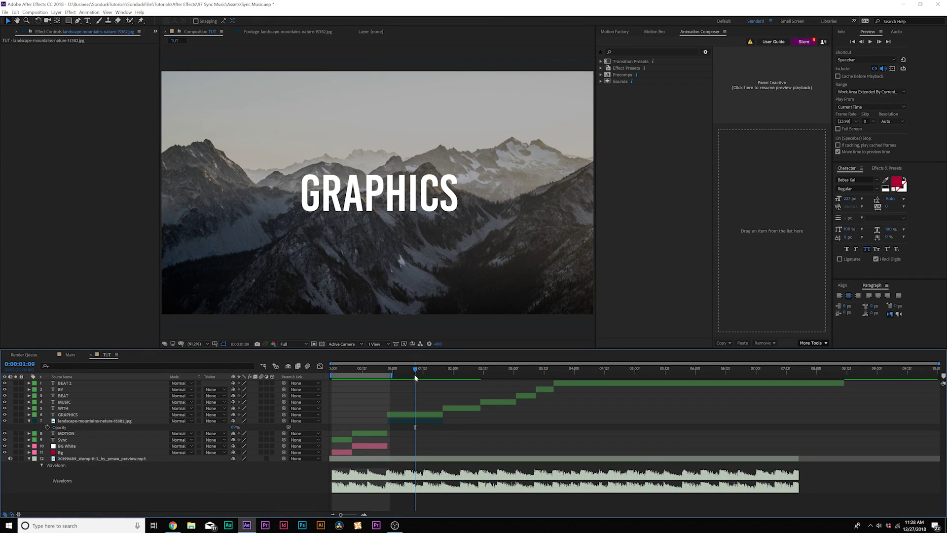
{"action": "key", "text": "Page_Up"}
{"action": "key", "text": "Page_Up"}
{"action": "key", "text": "Page_Up"}
{"action": "key", "text": "Page_Up"}
{"action": "key", "text": "Page_Up"}
{"action": "key", "text": "Page_Up"}
{"action": "key", "text": "Page_Up"}
{"action": "key", "text": "Page_Up"}
{"action": "key", "text": "Page_Up"}
{"action": "key", "text": "Page_Up"}
{"action": "key", "text": "Page_Up"}
{"action": "key", "text": "Page_Up"}
{"action": "key", "text": "Page_Up"}
{"action": "key", "text": "Page_Up"}
{"action": "key", "text": "Page_Up"}
{"action": "key", "text": "Page_Up"}
{"action": "key", "text": "Page_Up"}
{"action": "key", "text": "Page_Up"}
{"action": "key", "text": "Page_Up"}
{"action": "key", "text": "Page_Up"}
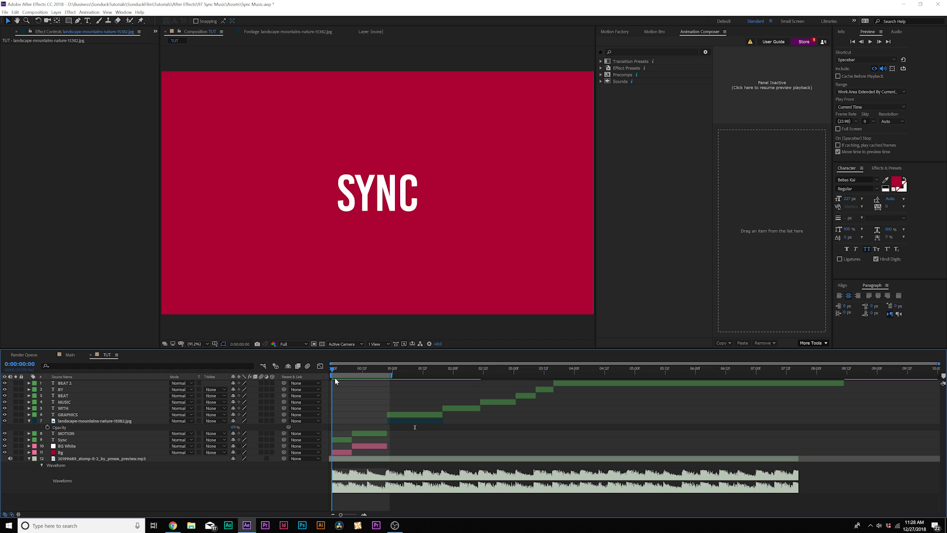
{"action": "key", "text": "space"}
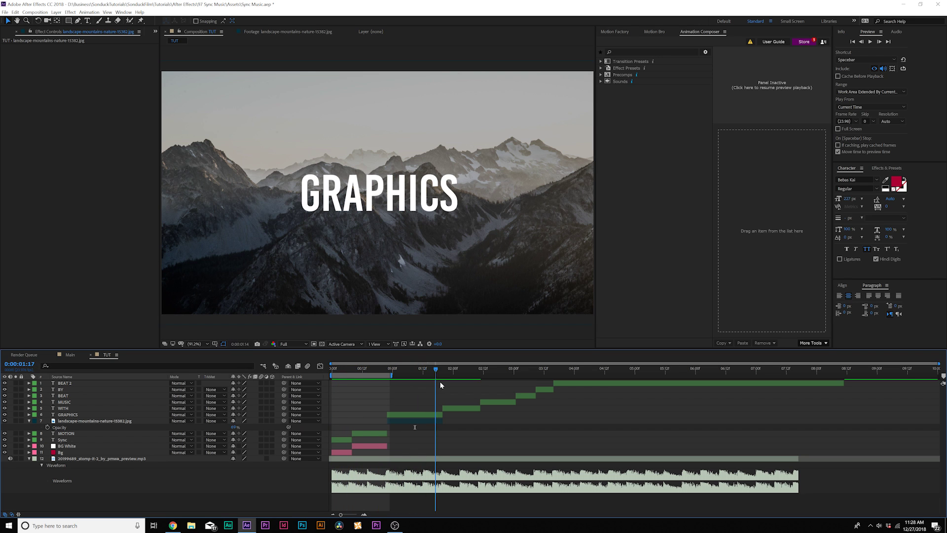
{"action": "key", "text": "space"}
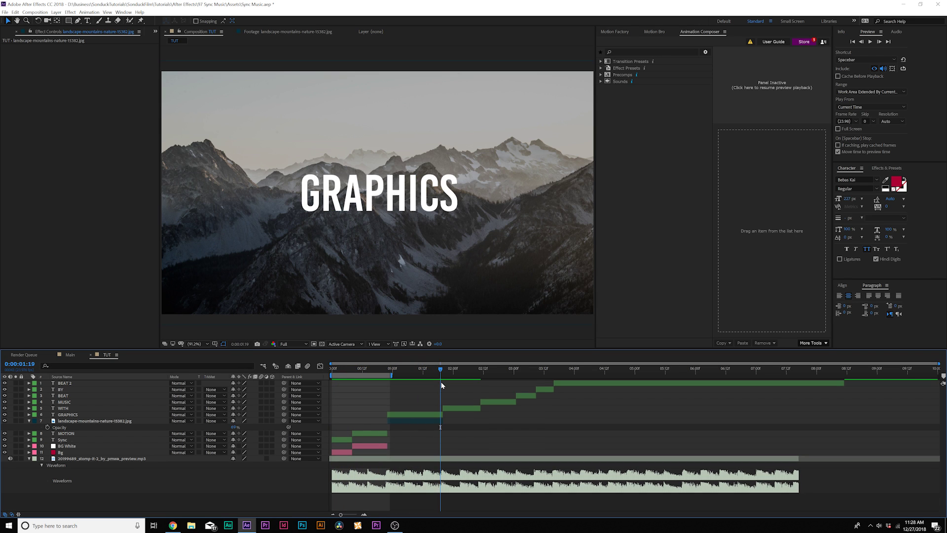
{"action": "key", "text": "space"}
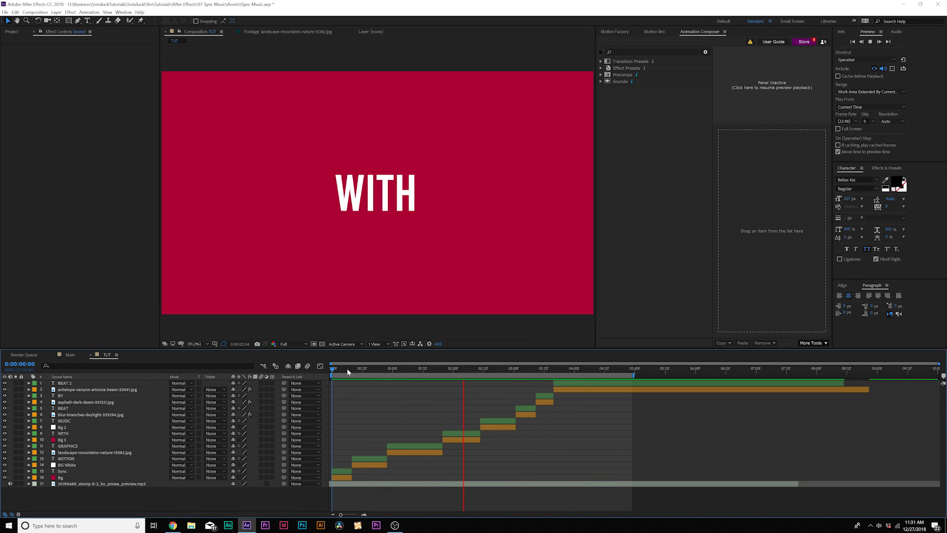
Step: Stop the preview after MUSIC and return the playhead to GRAPHICS at 0:00:00:22
{"action": "key", "text": "space"}
{"action": "left_click_drag", "start_coordinate": [386, 369], "coordinate": [388, 368]}
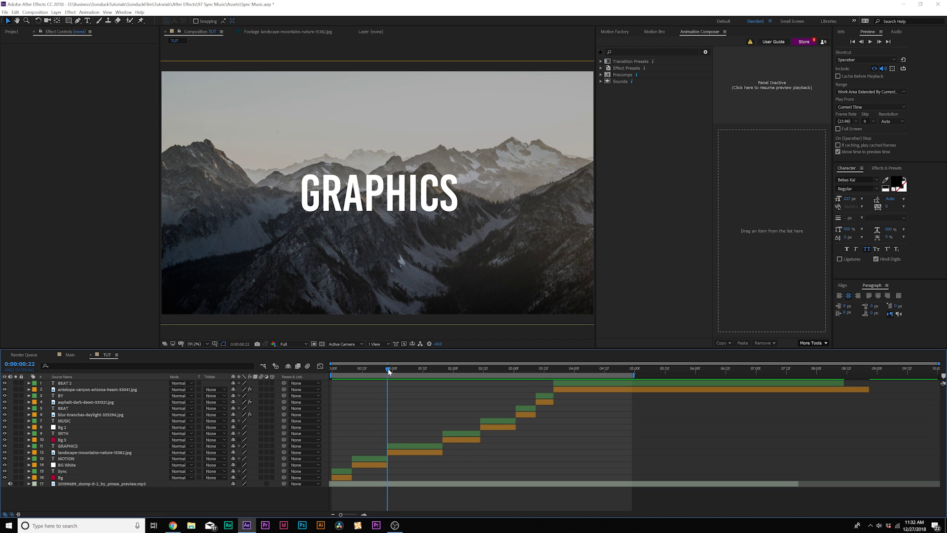
Step: Add a Tracking animator to the GRAPHICS layer with Tracking Amount 55
{"action": "left_click", "coordinate": [69, 446]}
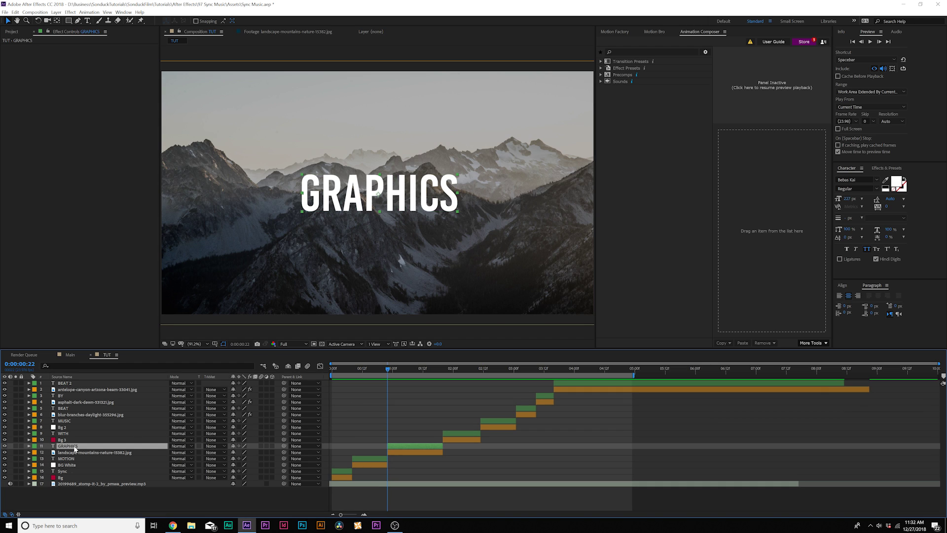
{"action": "left_click", "coordinate": [29, 446]}
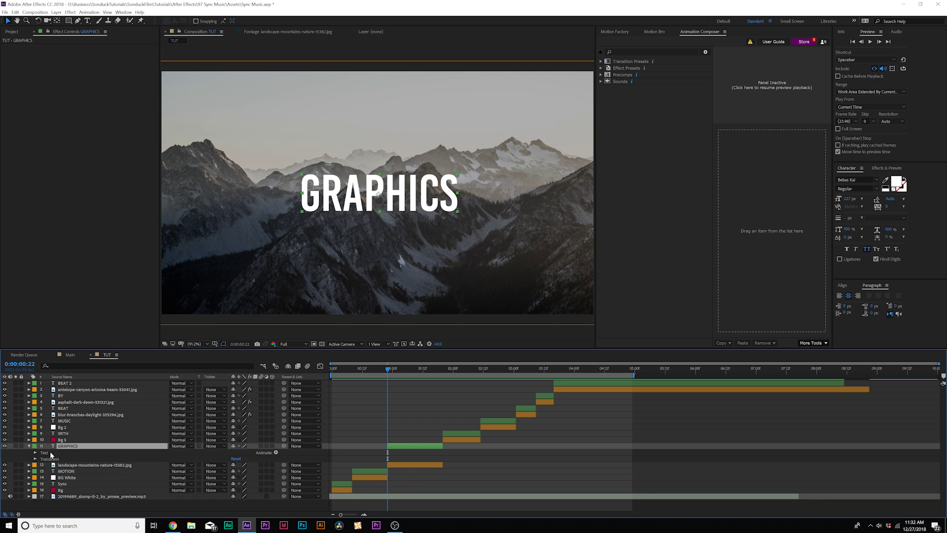
{"action": "left_click", "coordinate": [277, 452]}
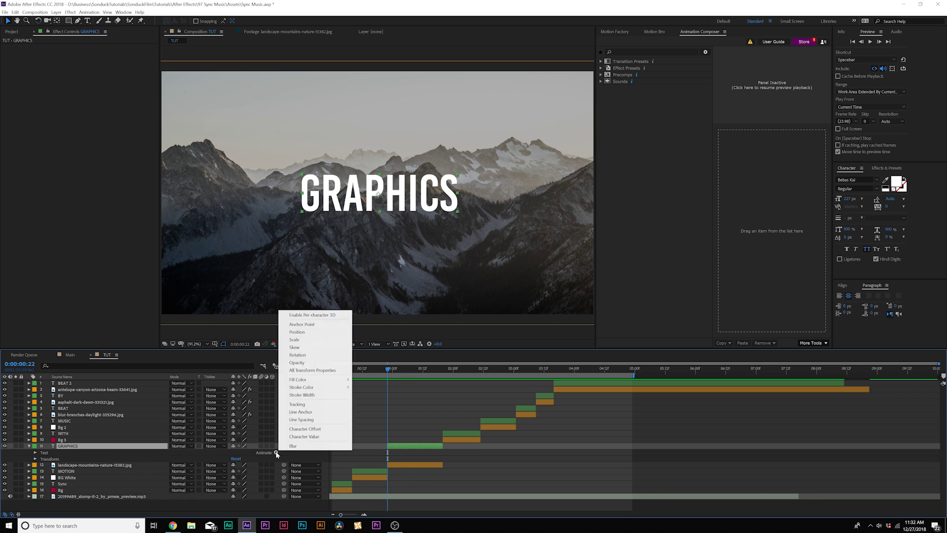
{"action": "left_click", "coordinate": [297, 404]}
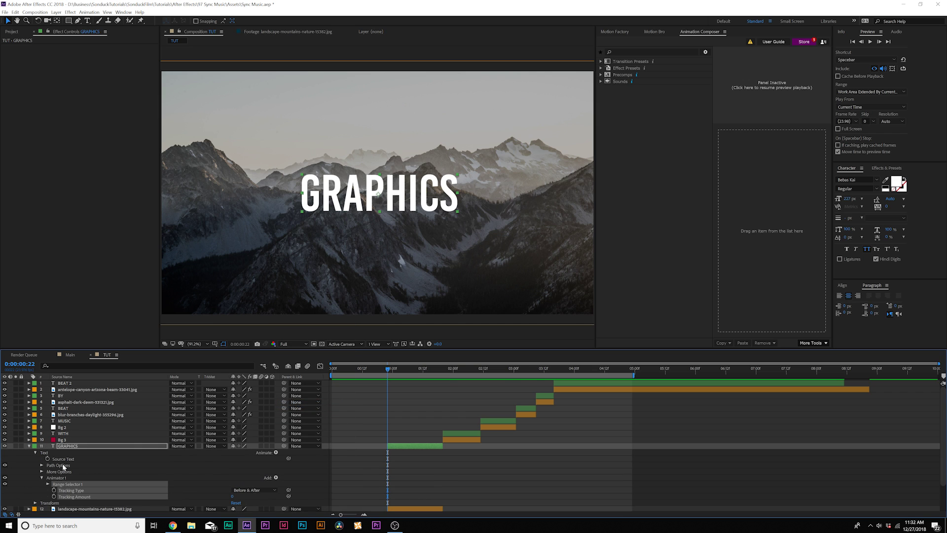
{"action": "scroll", "coordinate": [63, 467], "scroll_direction": "down", "scroll_amount": 3}
{"action": "left_click", "coordinate": [276, 420]}
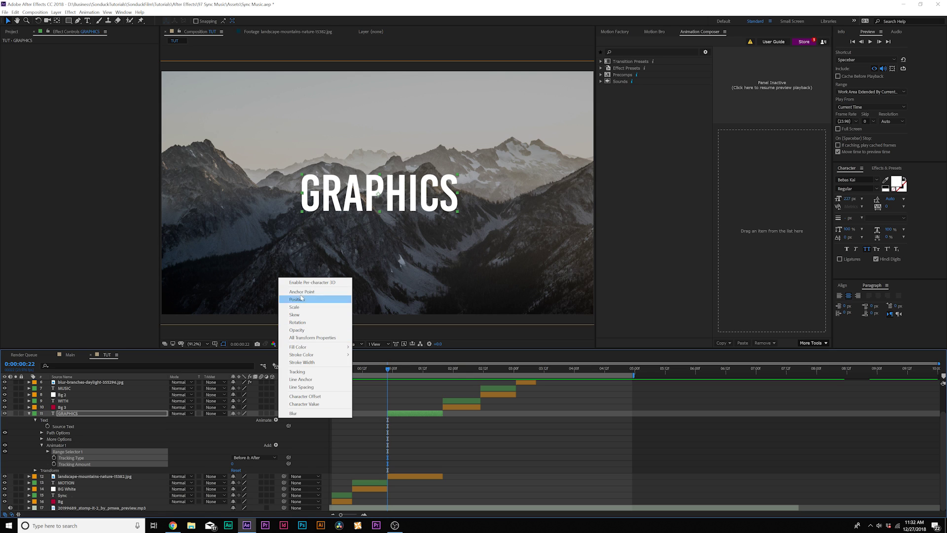
{"action": "left_click", "coordinate": [206, 443]}
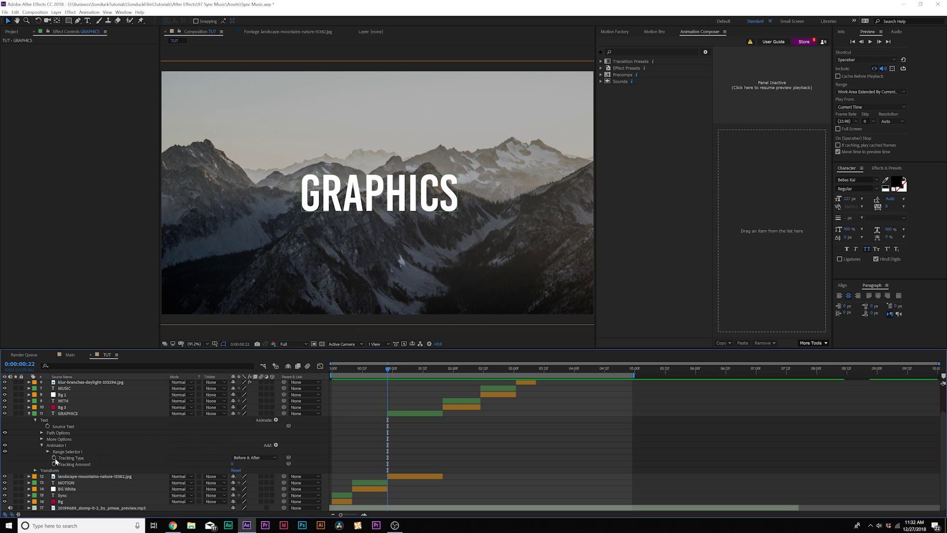
{"action": "left_click_drag", "start_coordinate": [232, 463], "coordinate": [216, 437]}
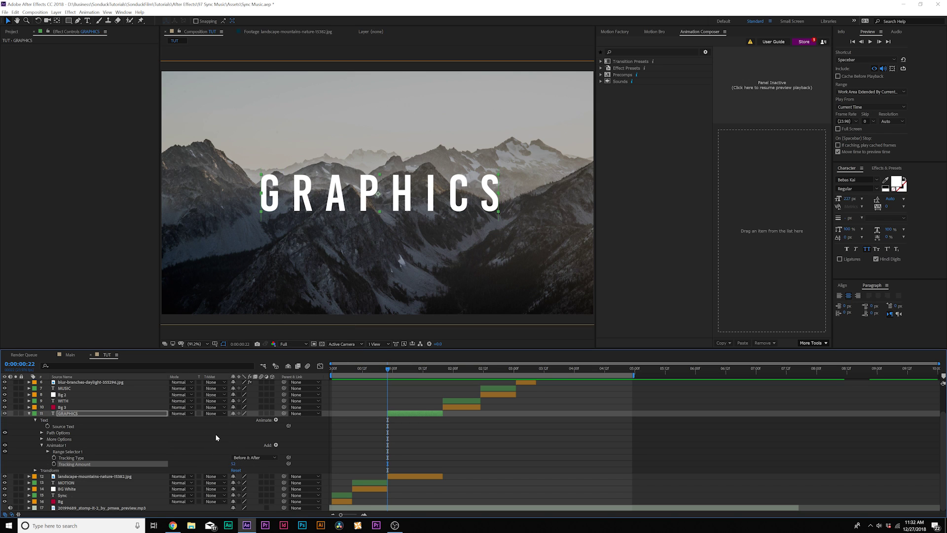
Step: Keyframe Range Selector Start from 0% at 0:00:00:22 to 100% at 0:00:01:01, then preview
{"action": "left_click", "coordinate": [48, 451]}
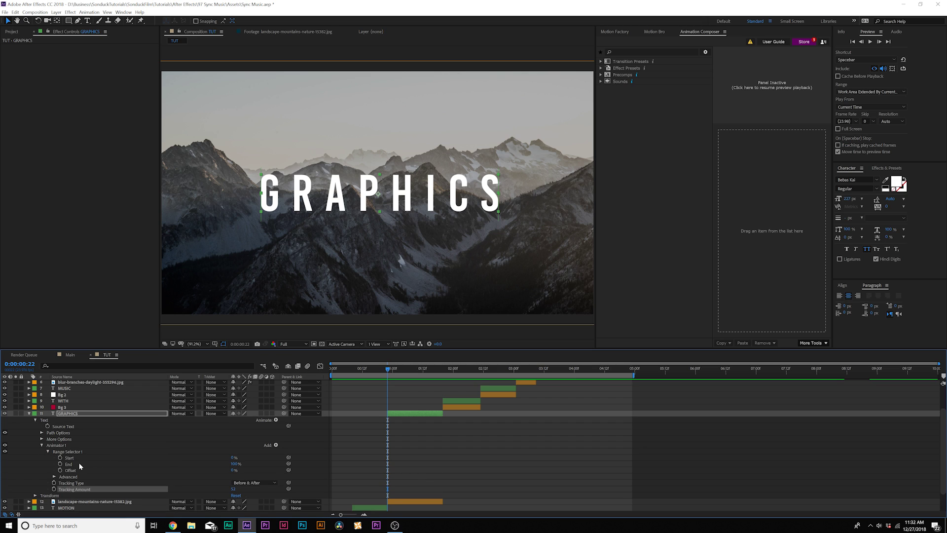
{"action": "left_click", "coordinate": [59, 458]}
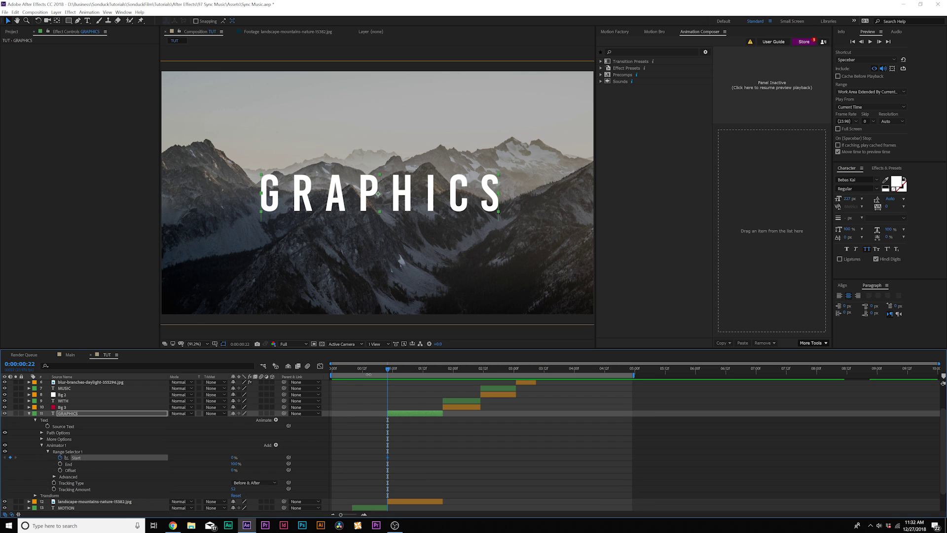
{"action": "left_click_drag", "start_coordinate": [388, 374], "coordinate": [395, 369]}
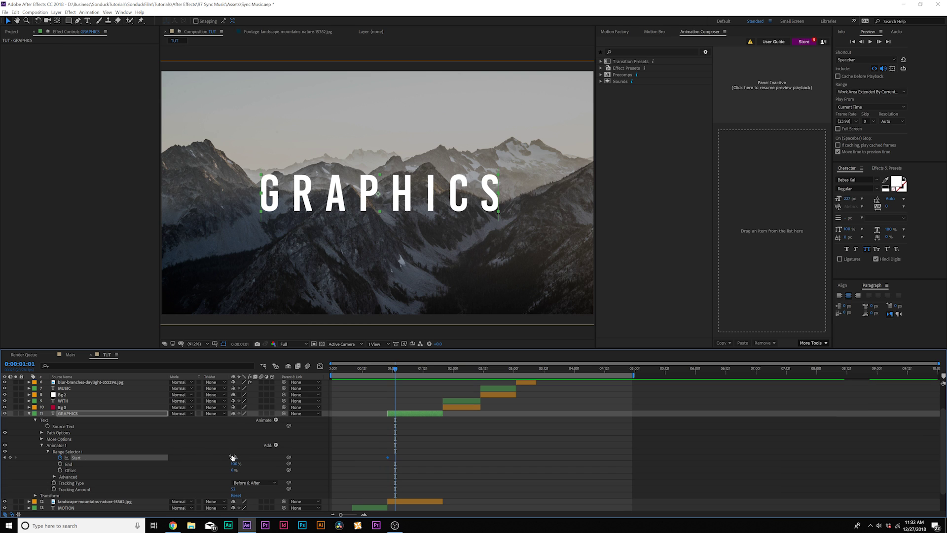
{"action": "left_click_drag", "start_coordinate": [237, 457], "coordinate": [385, 378]}
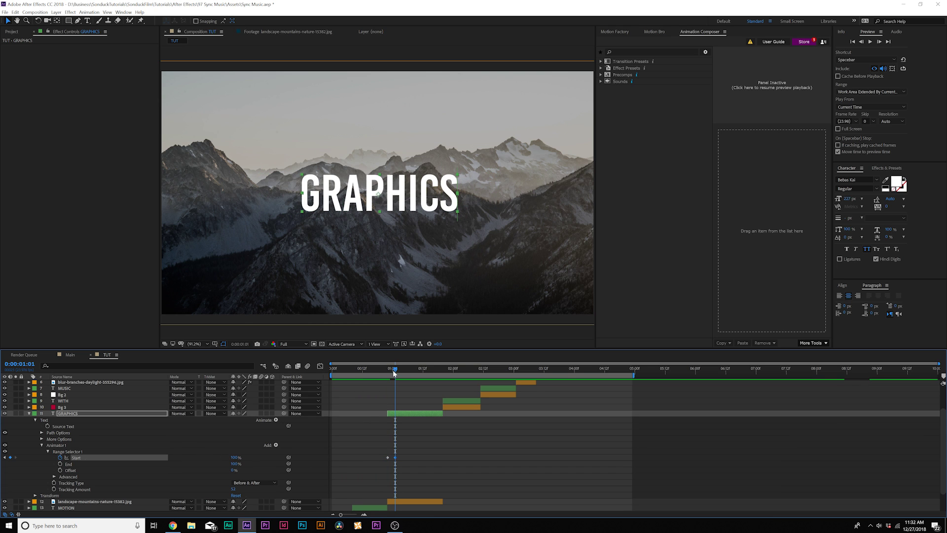
{"action": "key", "text": "space"}
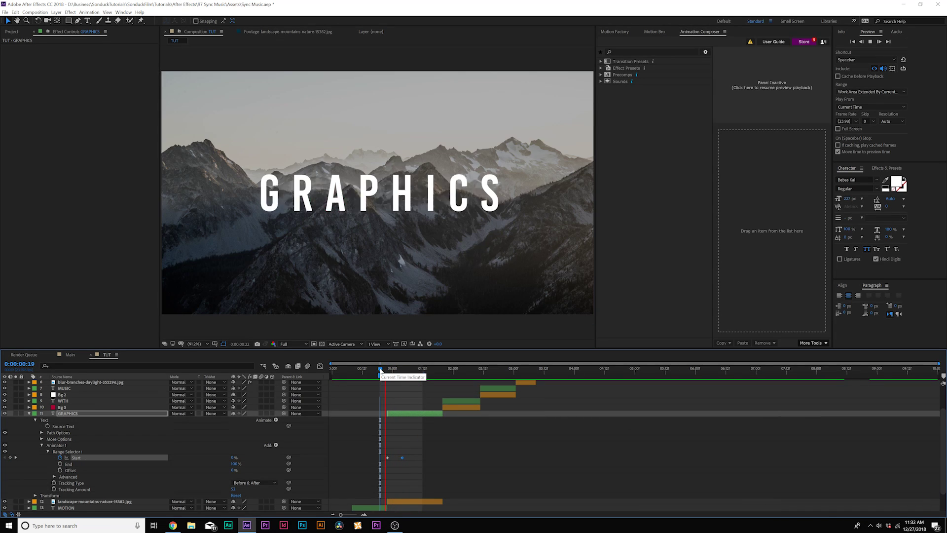
{"action": "key", "text": "space"}
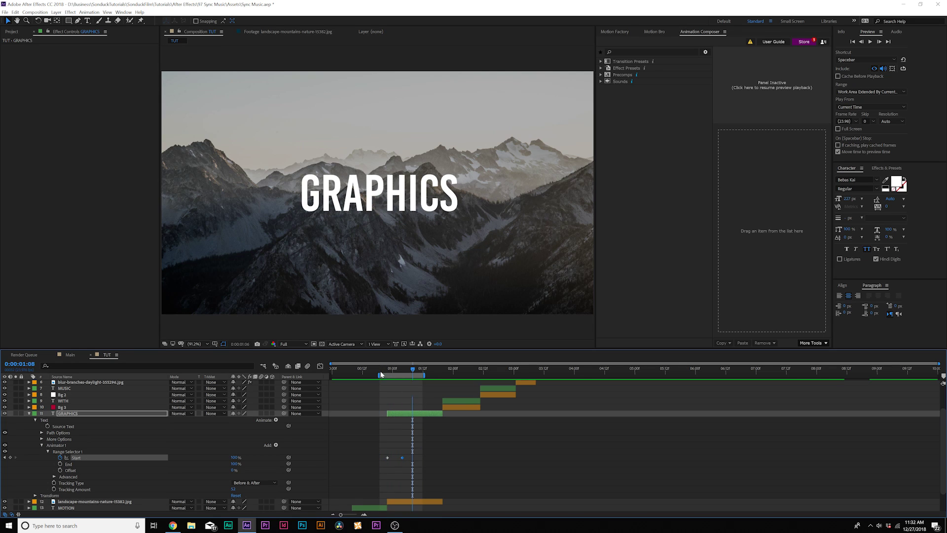
{"action": "left_click_drag", "start_coordinate": [389, 369], "coordinate": [403, 369]}
{"action": "key", "text": "l"}
{"action": "key", "text": "l"}
Step: Keyframe the GRAPHICS scale and enlarge it to 116% one frame later on the beat
{"action": "scroll", "coordinate": [394, 435], "scroll_direction": "up", "scroll_amount": 5}
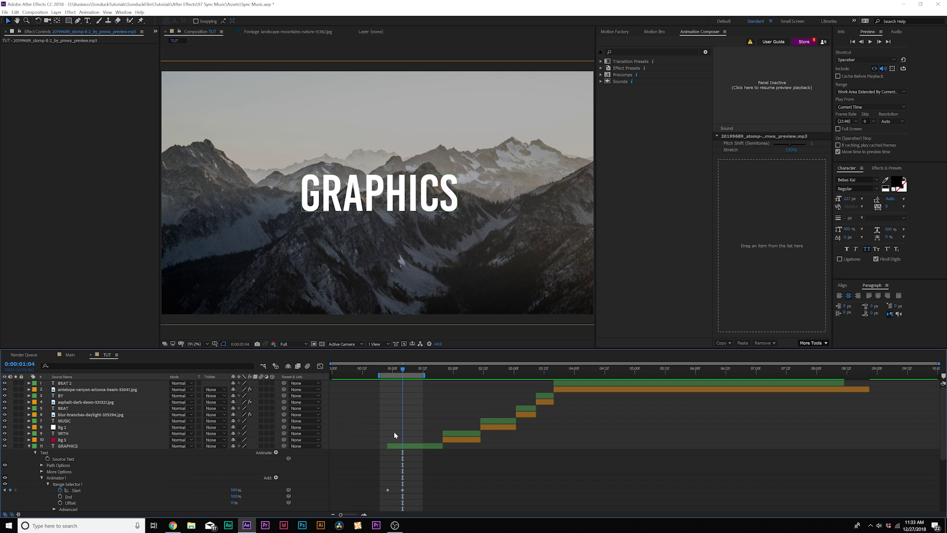
{"action": "left_click", "coordinate": [404, 444]}
{"action": "key", "text": "s"}
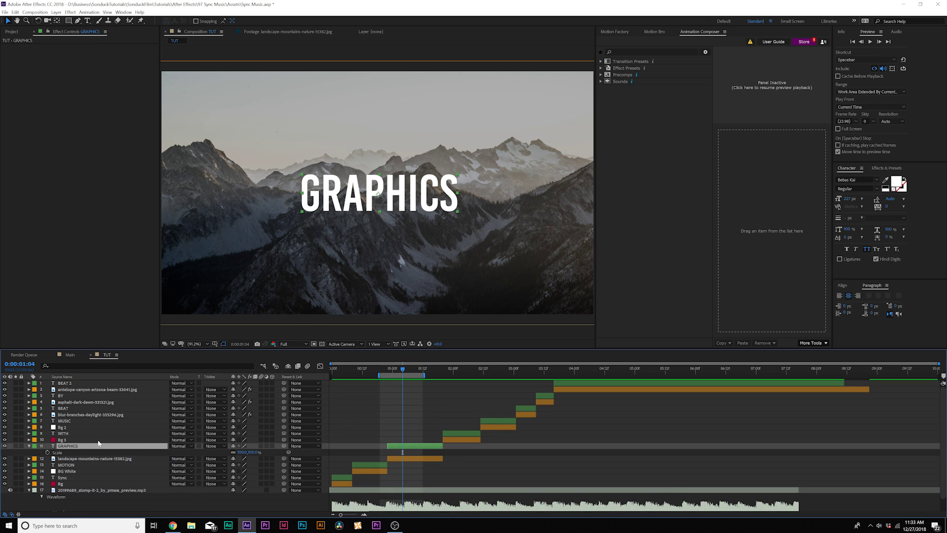
{"action": "left_click", "coordinate": [48, 452]}
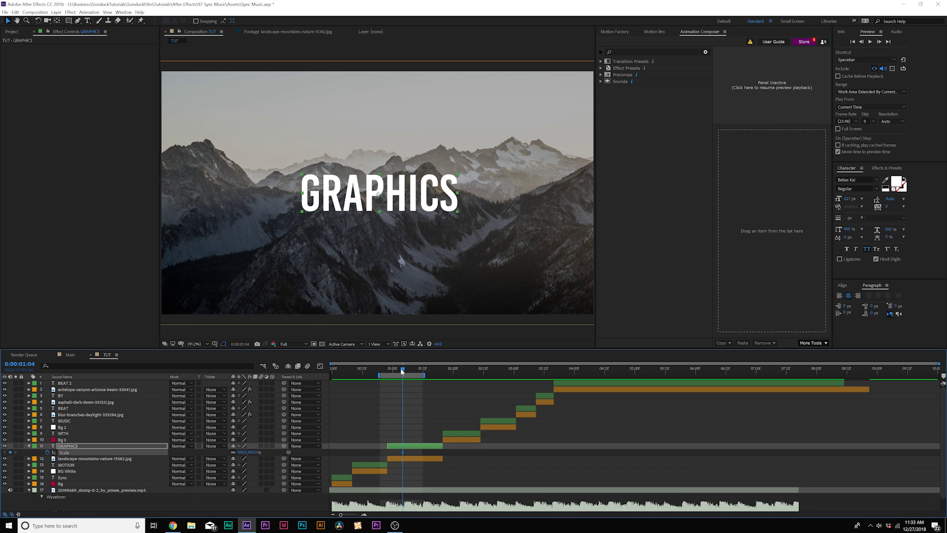
{"action": "left_click_drag", "start_coordinate": [403, 371], "coordinate": [405, 372]}
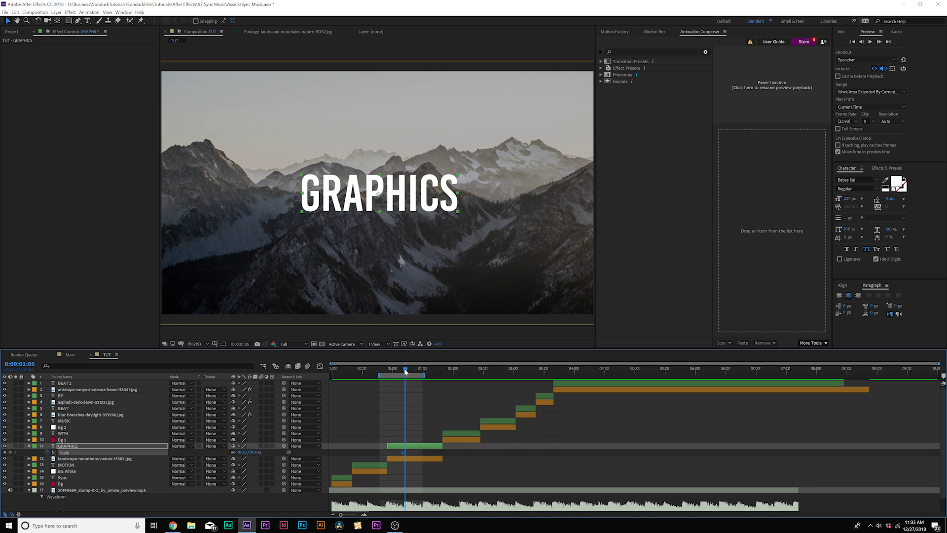
{"action": "left_click", "coordinate": [242, 459]}
{"action": "left_click_drag", "start_coordinate": [242, 452], "coordinate": [249, 452]}
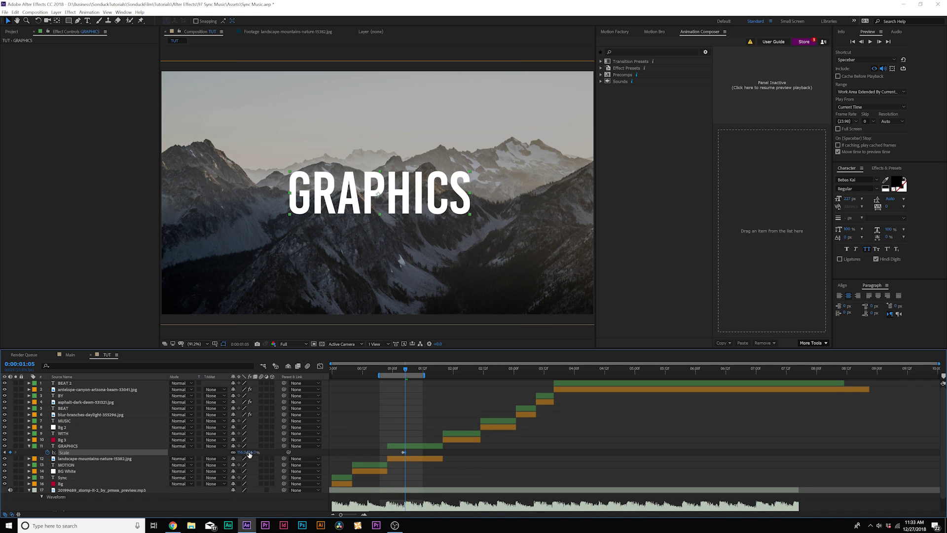
Step: At the next beat, add a scale keyframe and settle the title back to 101%
{"action": "mouse_move", "coordinate": [412, 369]}
{"action": "left_mouse_down"}
{"action": "mouse_move", "coordinate": [376, 369]}
{"action": "mouse_move", "coordinate": [423, 371]}
{"action": "left_mouse_up"}
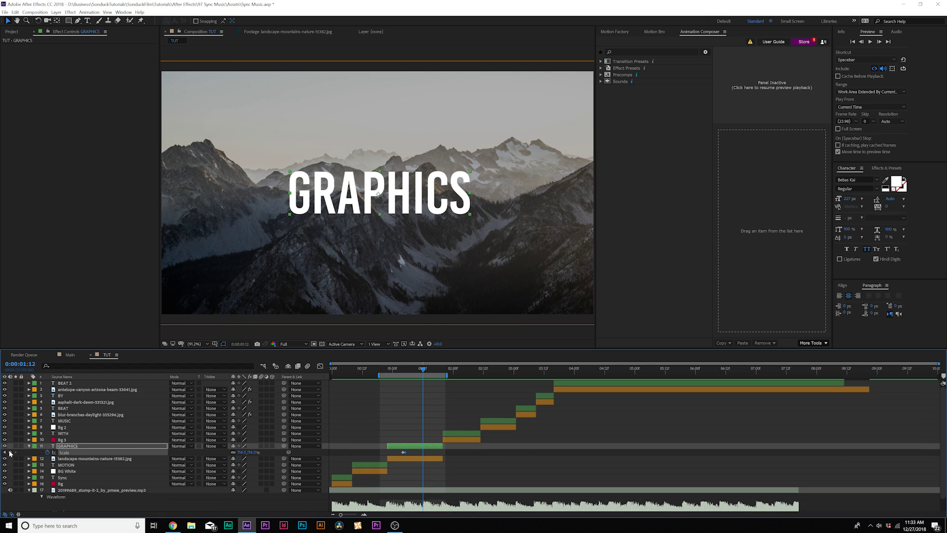
{"action": "left_click", "coordinate": [10, 452]}
{"action": "left_click", "coordinate": [425, 373]}
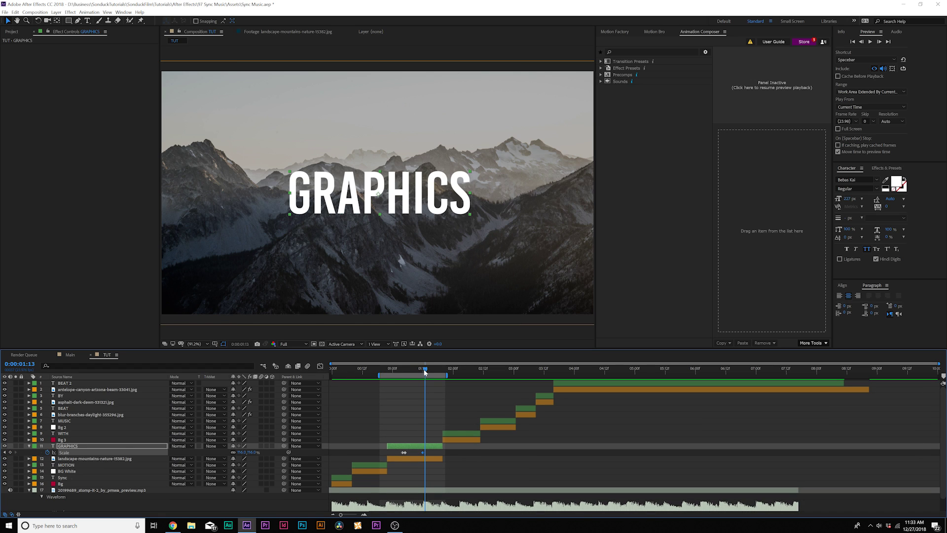
{"action": "left_click_drag", "start_coordinate": [242, 452], "coordinate": [235, 452]}
{"action": "left_click", "coordinate": [494, 460]}
Step: Preview the scale pop, then open and dismiss the GRAPHICS animator list without changes
{"action": "key", "text": "space"}
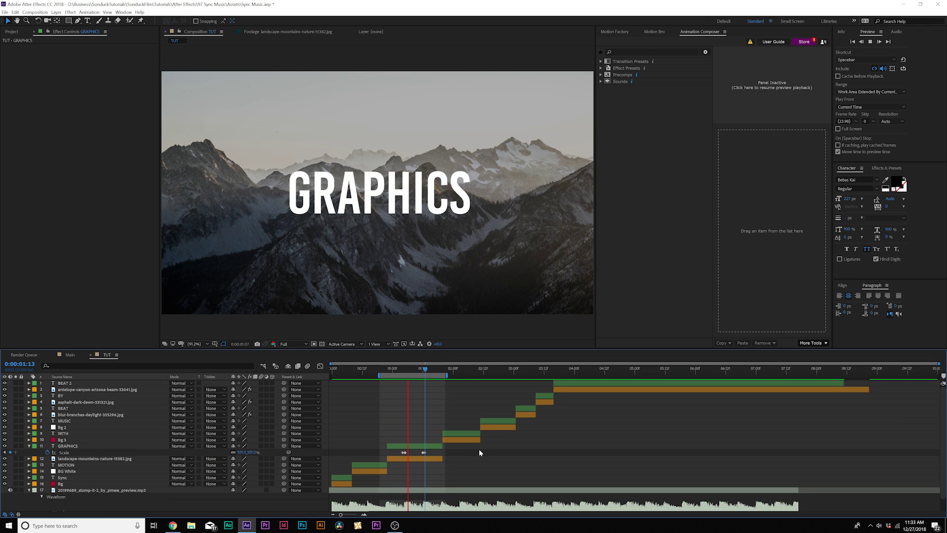
{"action": "key", "text": "space"}
{"action": "mouse_move", "coordinate": [420, 367]}
{"action": "left_mouse_down"}
{"action": "mouse_move", "coordinate": [410, 369]}
{"action": "mouse_move", "coordinate": [423, 368]}
{"action": "left_mouse_up"}
{"action": "left_click", "coordinate": [192, 446]}
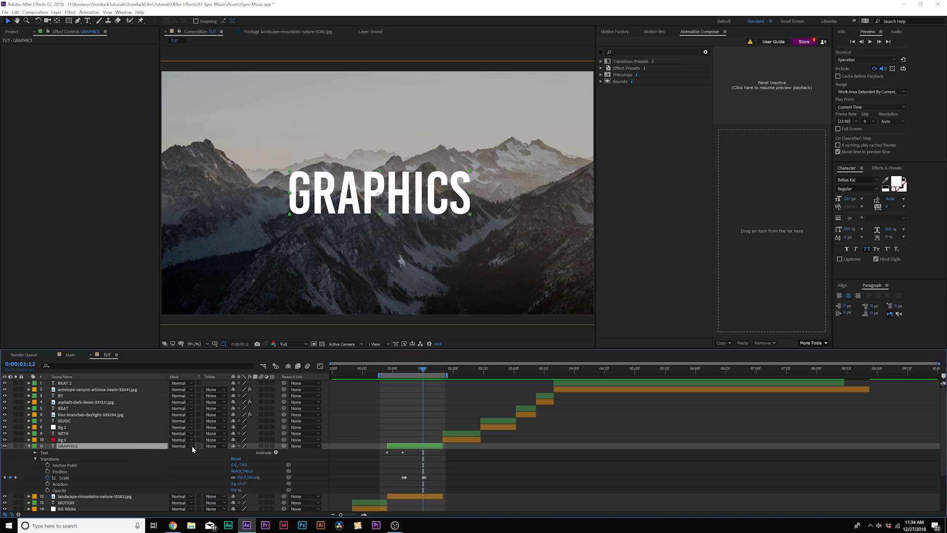
{"action": "left_click", "coordinate": [277, 453]}
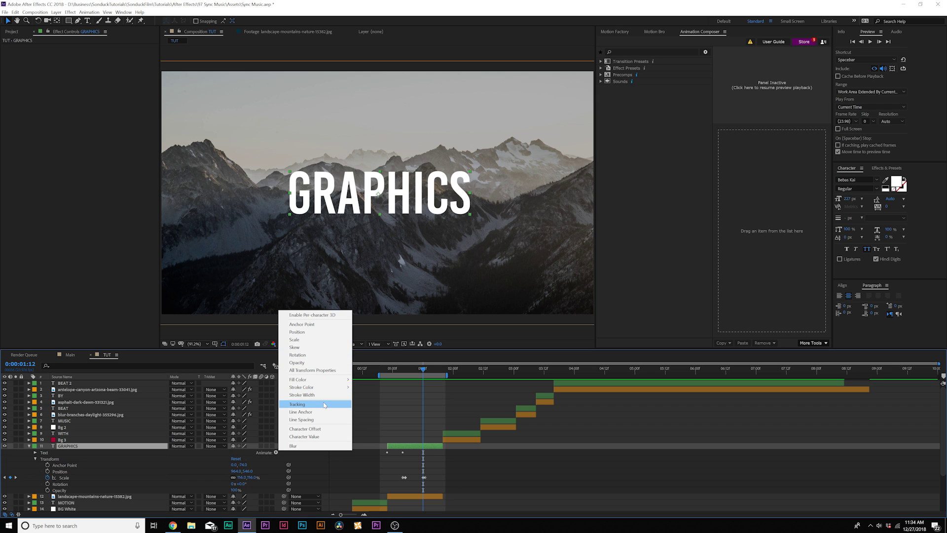
{"action": "left_click", "coordinate": [407, 402]}
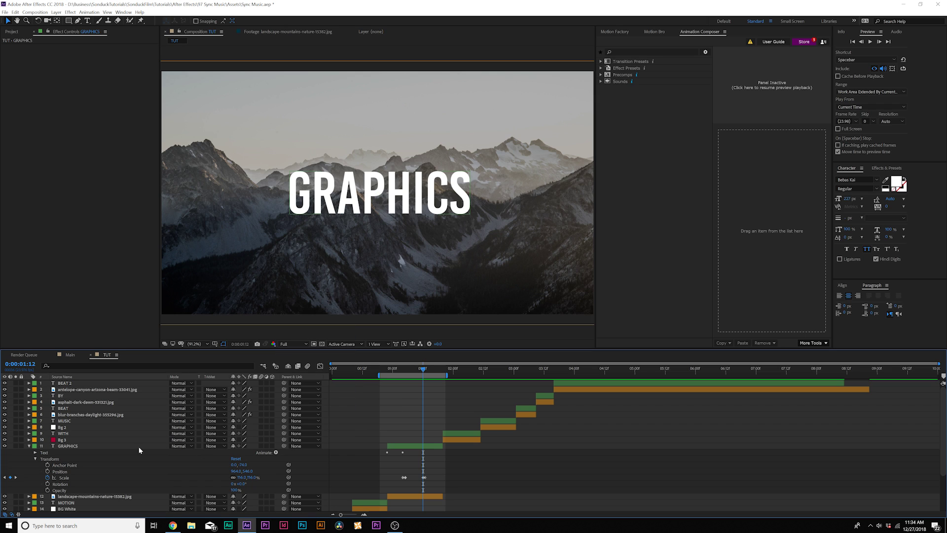
Step: Show the music waveform with LL and return to the MOTION frame at 0:00:00:10
{"action": "key", "text": "l"}
{"action": "key", "text": "l"}
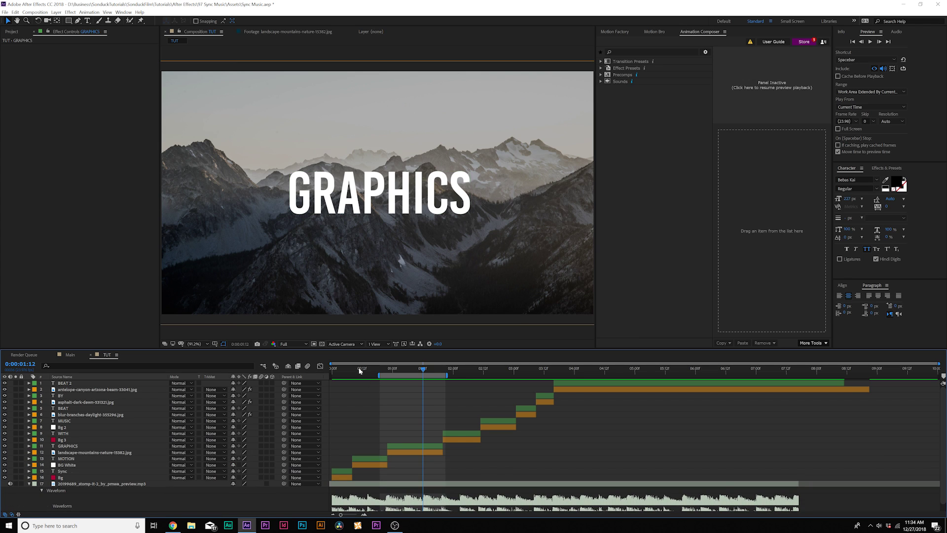
{"action": "left_click", "coordinate": [359, 369]}
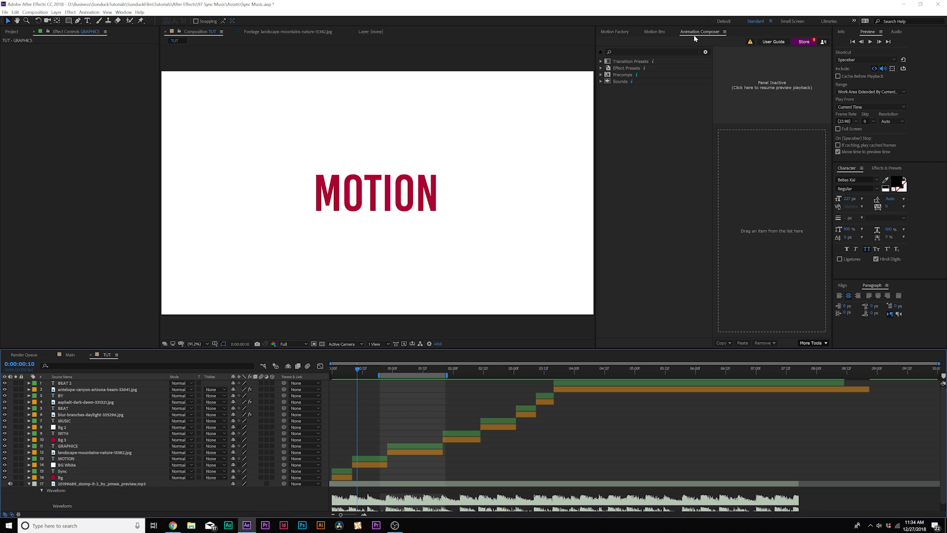
Step: Apply Animation Composer's Basic Scale Characters From Start 3 preset to the MOTION layer
{"action": "left_click", "coordinate": [64, 459]}
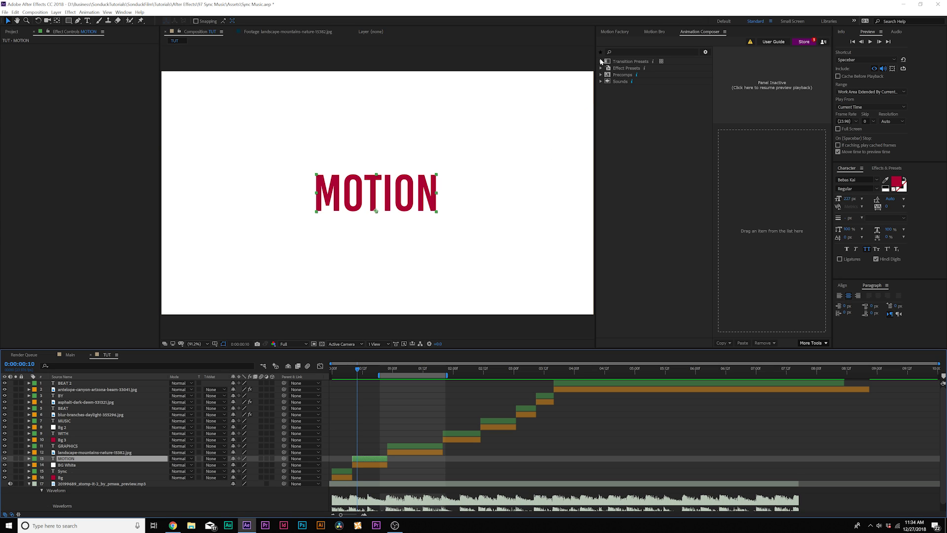
{"action": "left_click", "coordinate": [601, 61]}
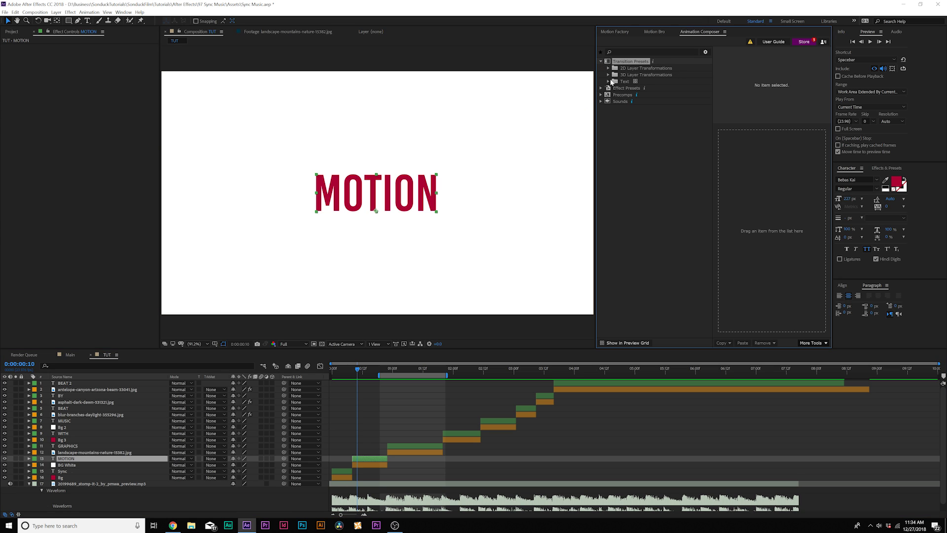
{"action": "left_click", "coordinate": [608, 81]}
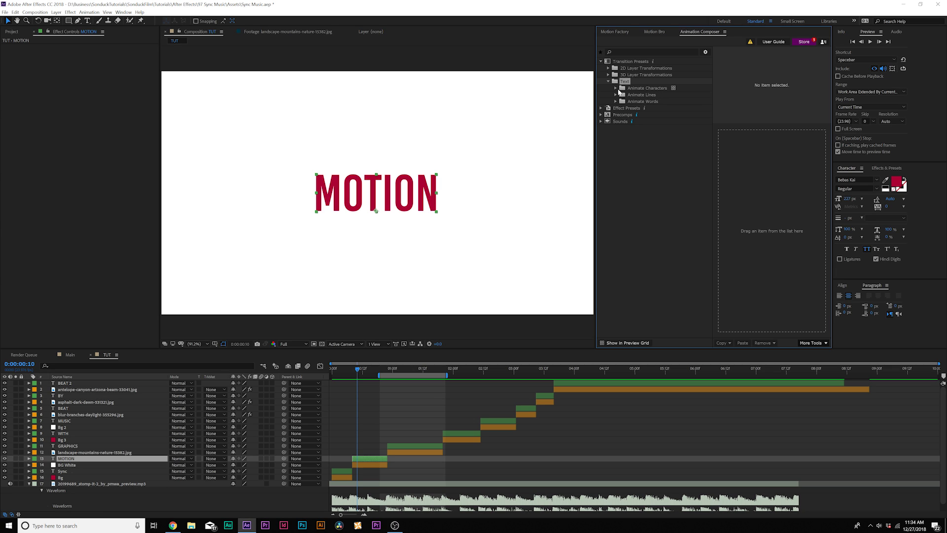
{"action": "left_click", "coordinate": [617, 89]}
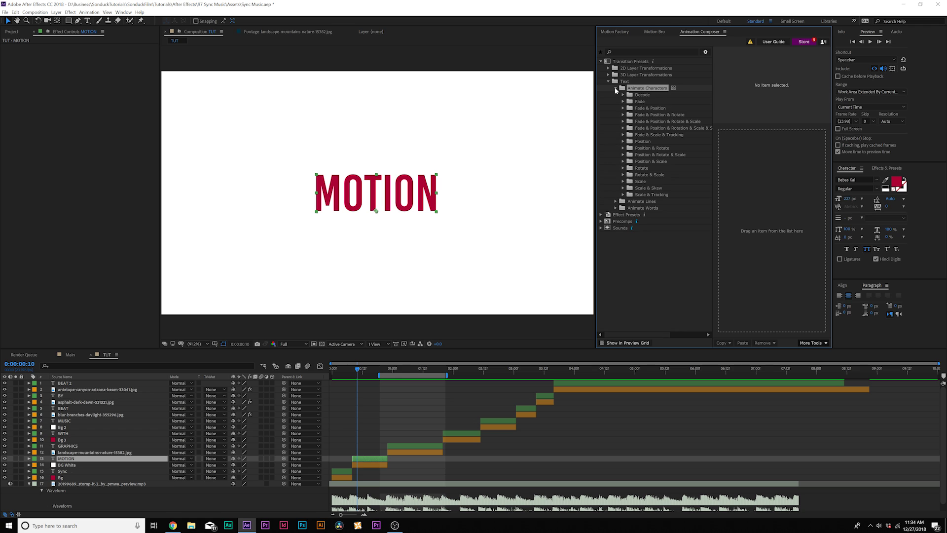
{"action": "left_click", "coordinate": [623, 181]}
{"action": "left_click", "coordinate": [630, 188]}
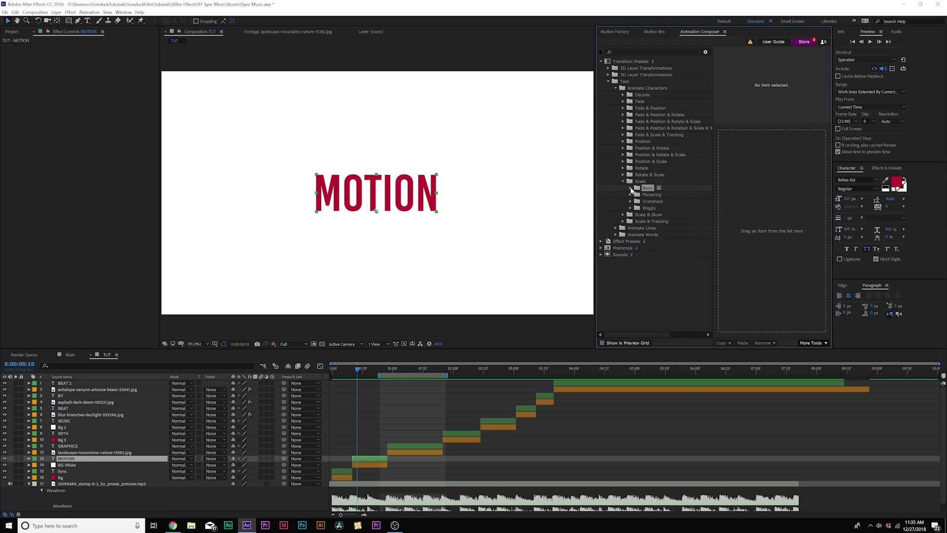
{"action": "left_click", "coordinate": [659, 188]}
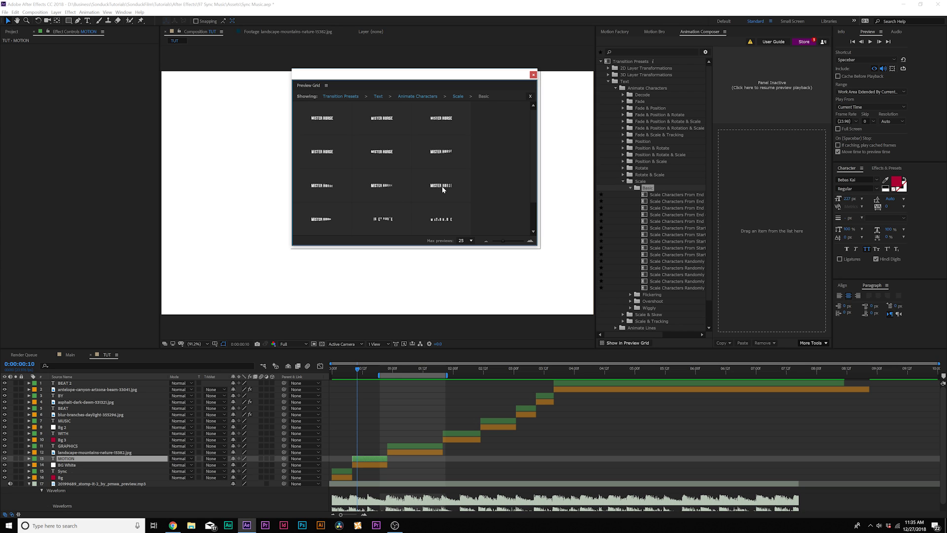
{"action": "left_click", "coordinate": [377, 190]}
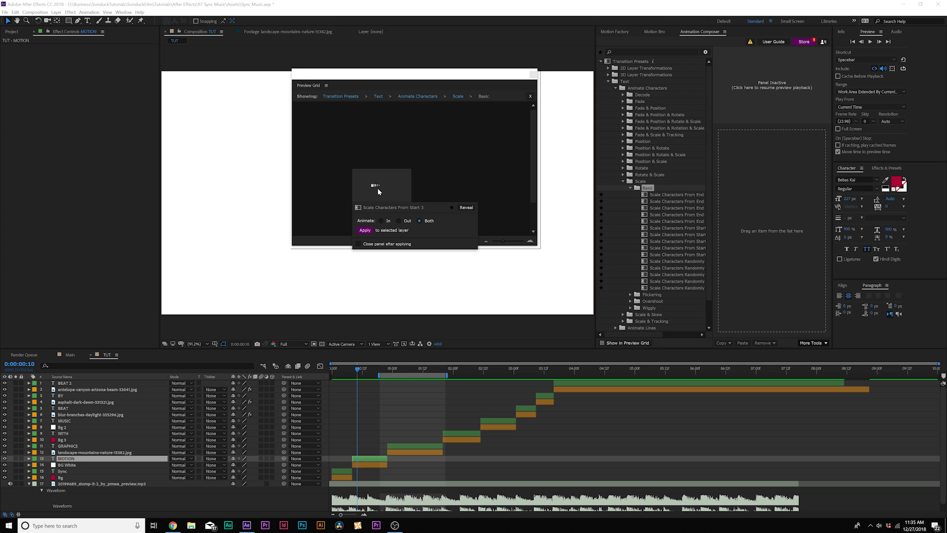
{"action": "left_click", "coordinate": [365, 230]}
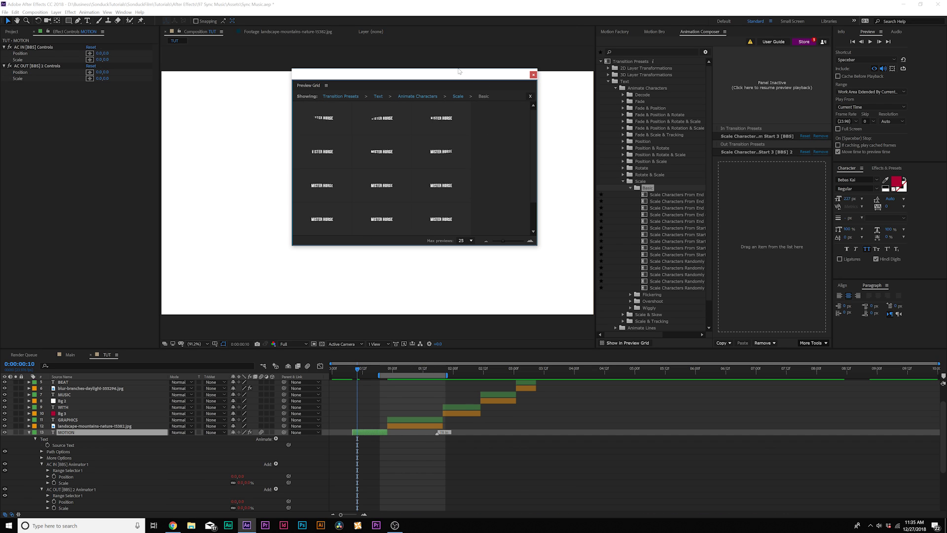
Step: Shorten the MOTION intro marker to end near frame 12 and preview the sequence
{"action": "left_click", "coordinate": [459, 283]}
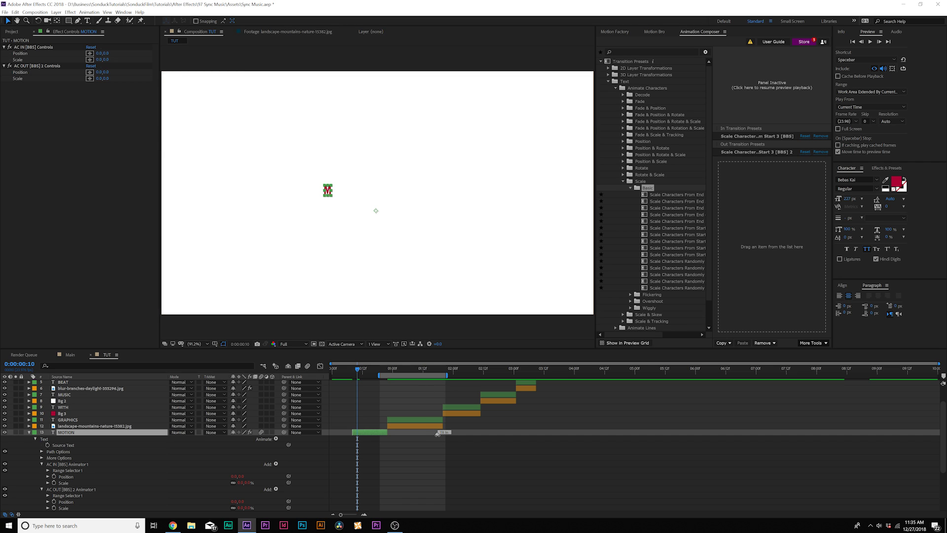
{"action": "left_click_drag", "start_coordinate": [437, 434], "coordinate": [358, 433]}
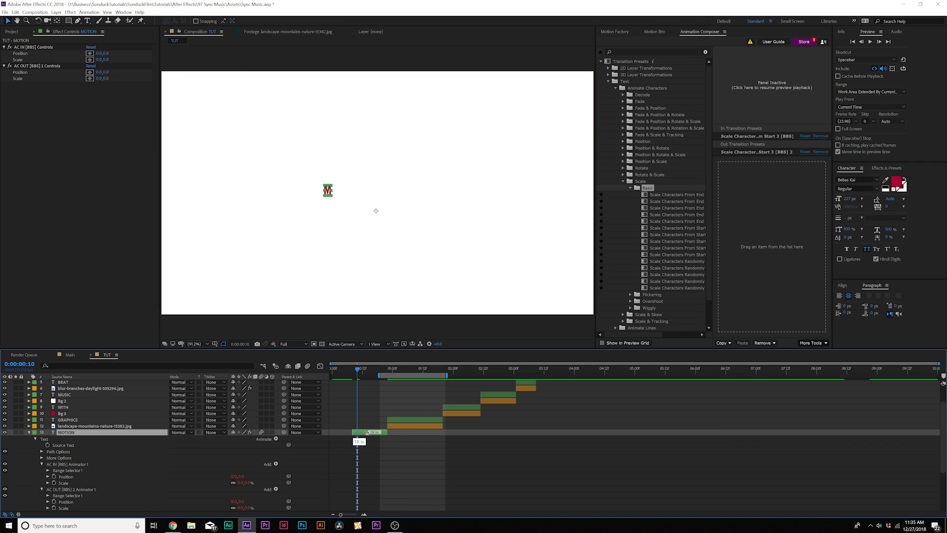
{"action": "key", "text": "space"}
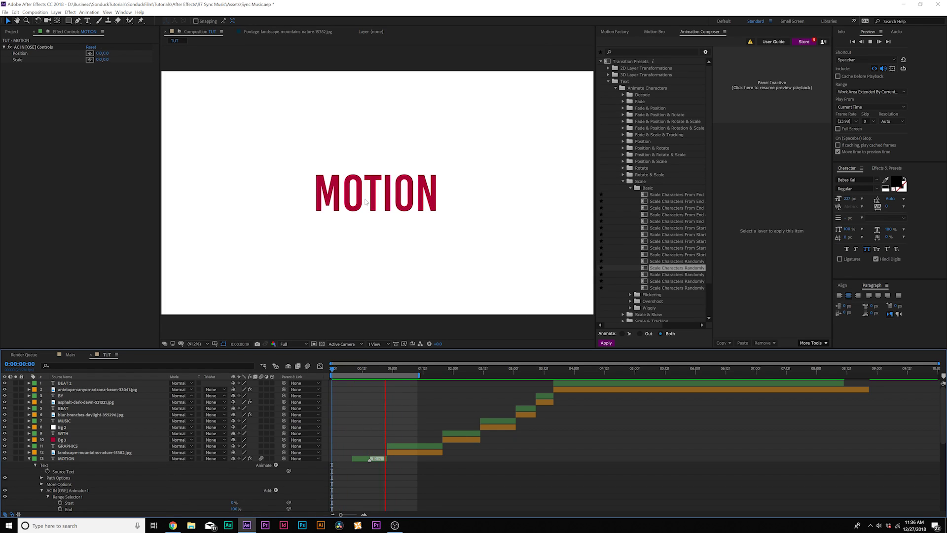
Step: Apply Wiggly Scale Characters Randomly 3 to the Sync layer from the timeline start
{"action": "key", "text": "space"}
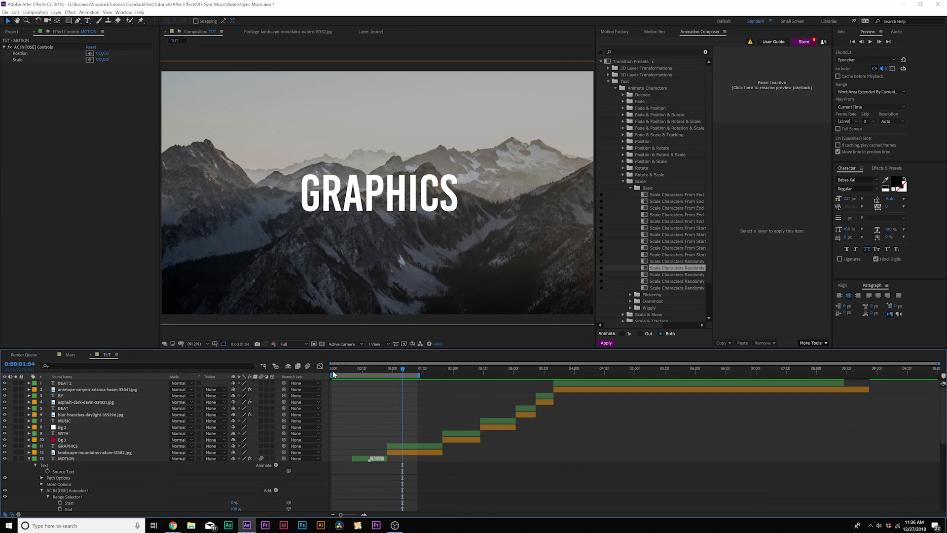
{"action": "left_click", "coordinate": [29, 459]}
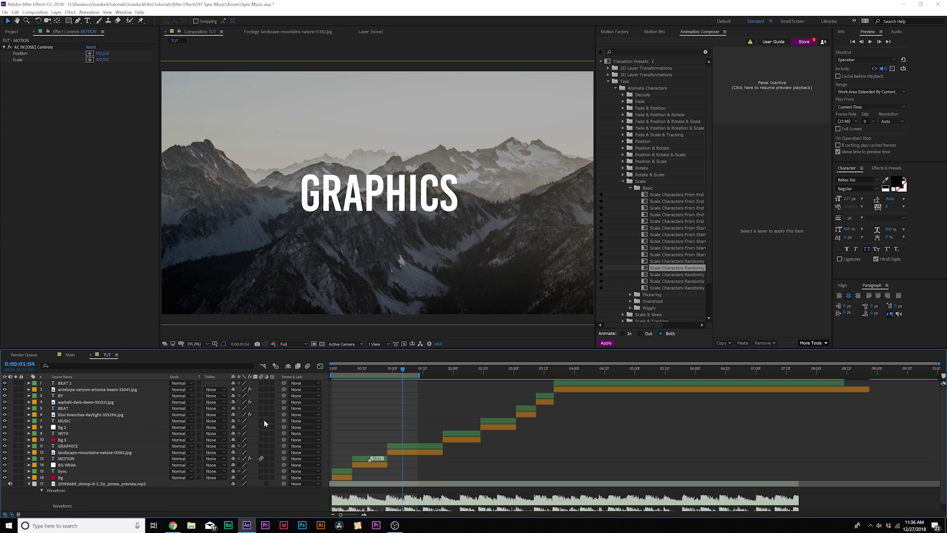
{"action": "left_click", "coordinate": [62, 471]}
{"action": "key", "text": "Home"}
{"action": "left_click", "coordinate": [631, 308]}
{"action": "scroll", "coordinate": [656, 222], "scroll_direction": "down", "scroll_amount": 1}
{"action": "left_click_drag", "start_coordinate": [676, 301], "coordinate": [732, 227]}
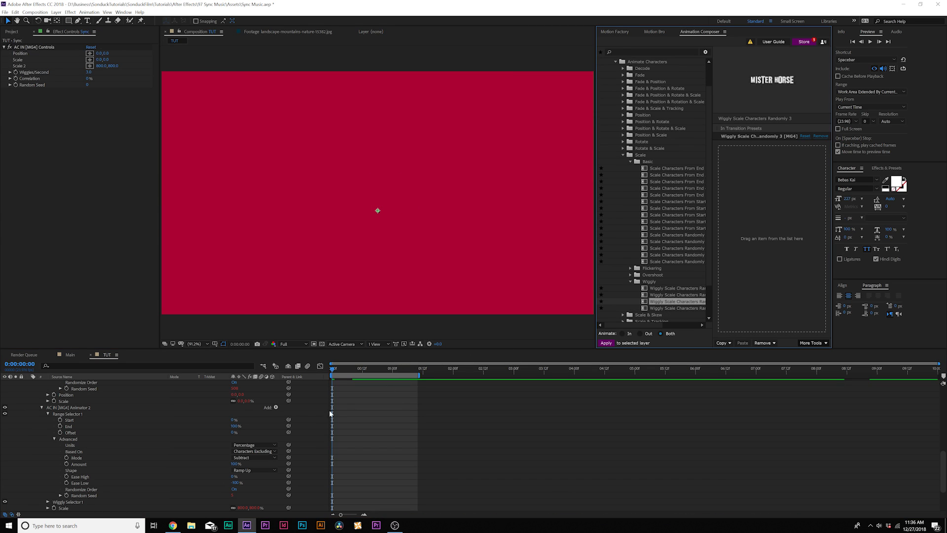
Step: Collapse Sync's animator properties and play the sequence back from the start
{"action": "key", "text": "u"}
{"action": "key", "text": "space"}
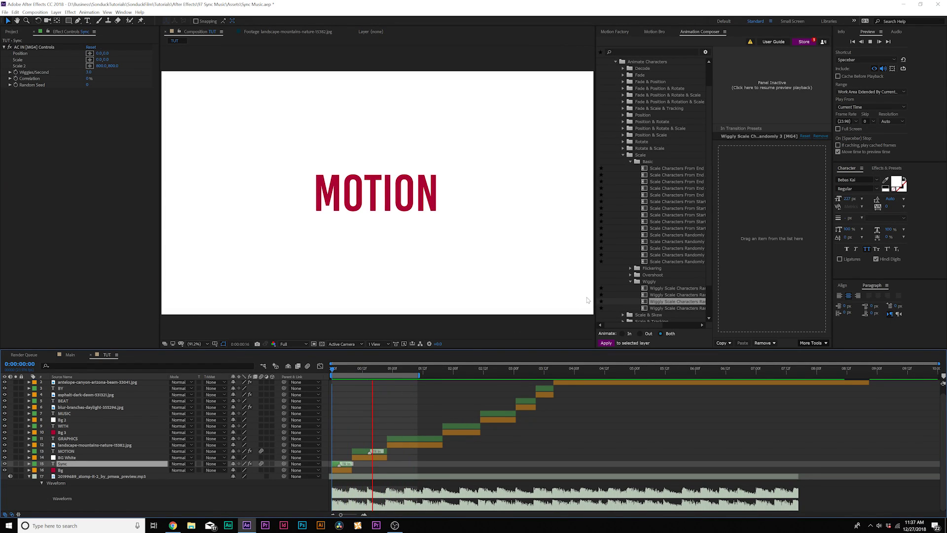
{"action": "scroll", "coordinate": [642, 181], "scroll_direction": "up", "scroll_amount": 1}
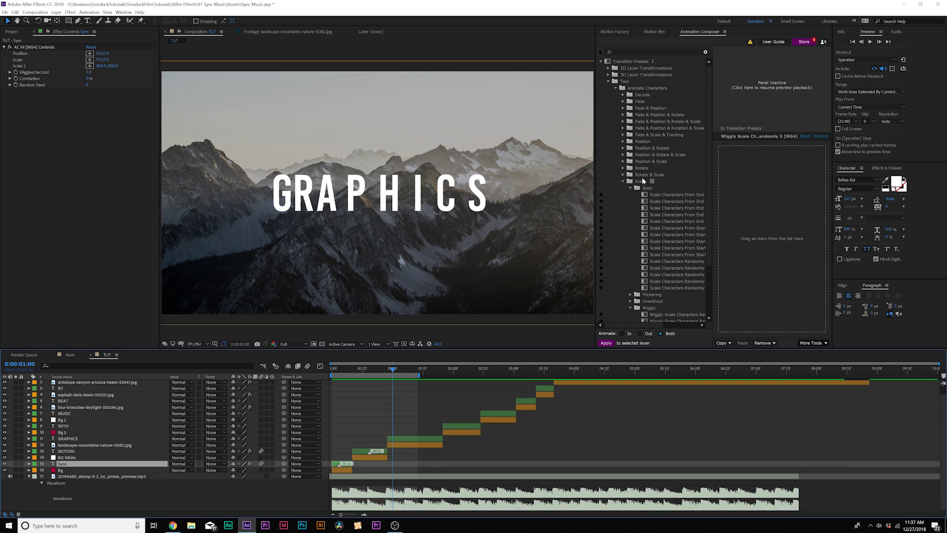
{"action": "double_click", "coordinate": [624, 81]}
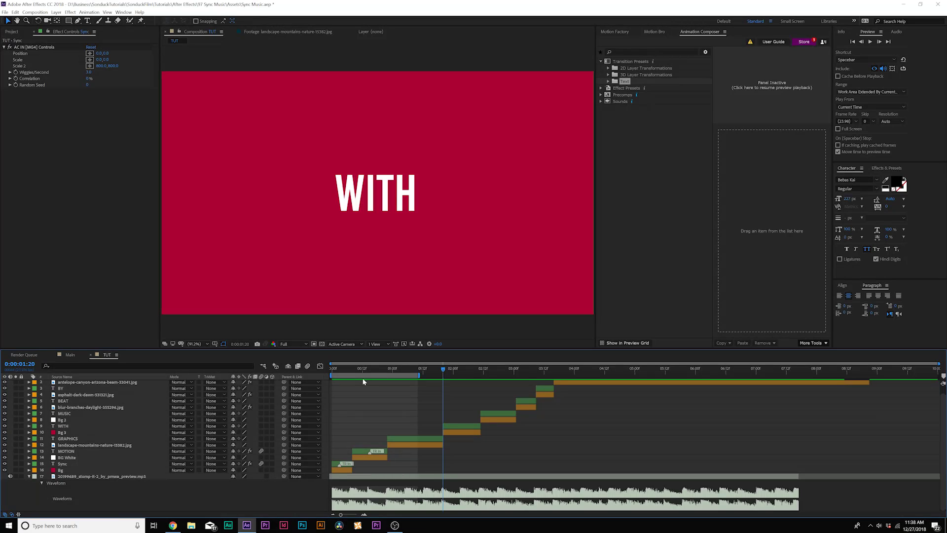
Step: Draw a black rectangle over the WITH title with the Rectangle tool
{"action": "left_click", "coordinate": [63, 426]}
{"action": "left_click", "coordinate": [68, 21]}
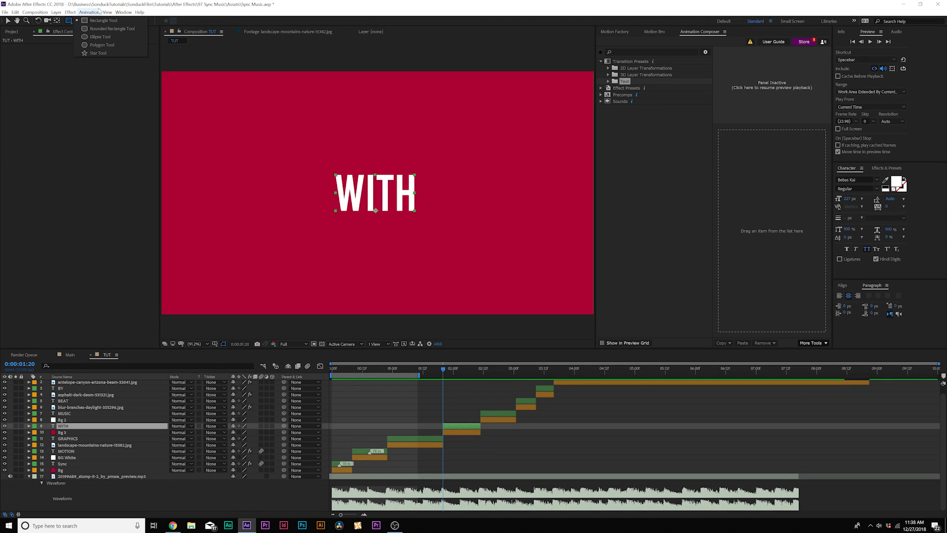
{"action": "left_click", "coordinate": [104, 22]}
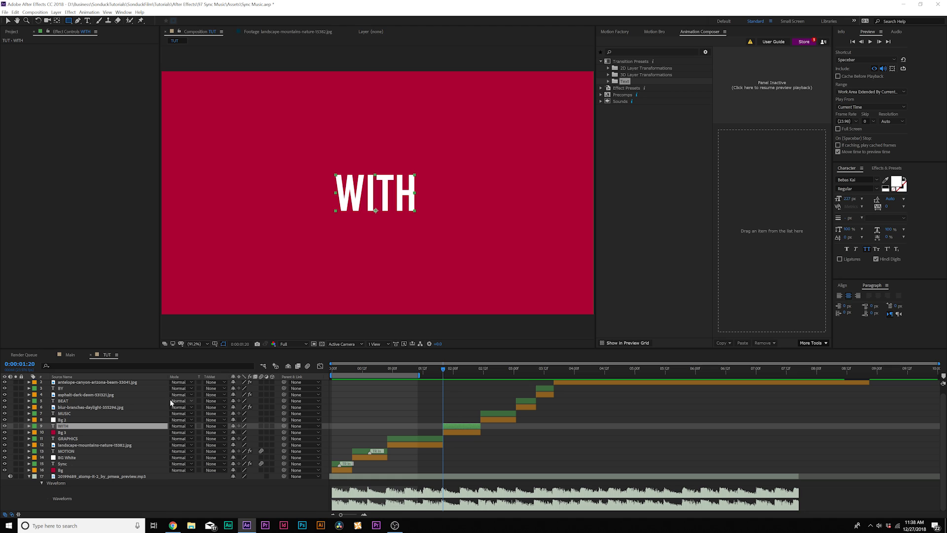
{"action": "left_click", "coordinate": [466, 465]}
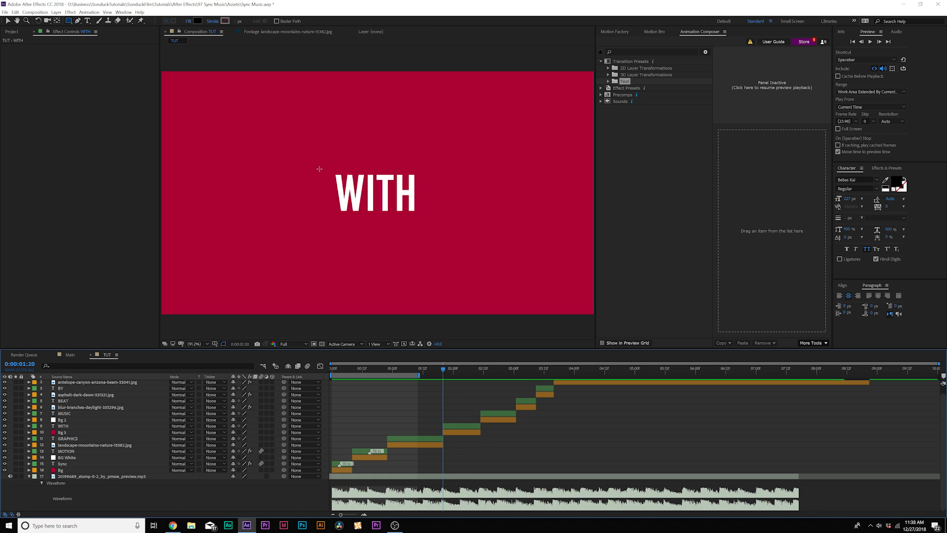
{"action": "left_click_drag", "start_coordinate": [320, 169], "coordinate": [442, 222]}
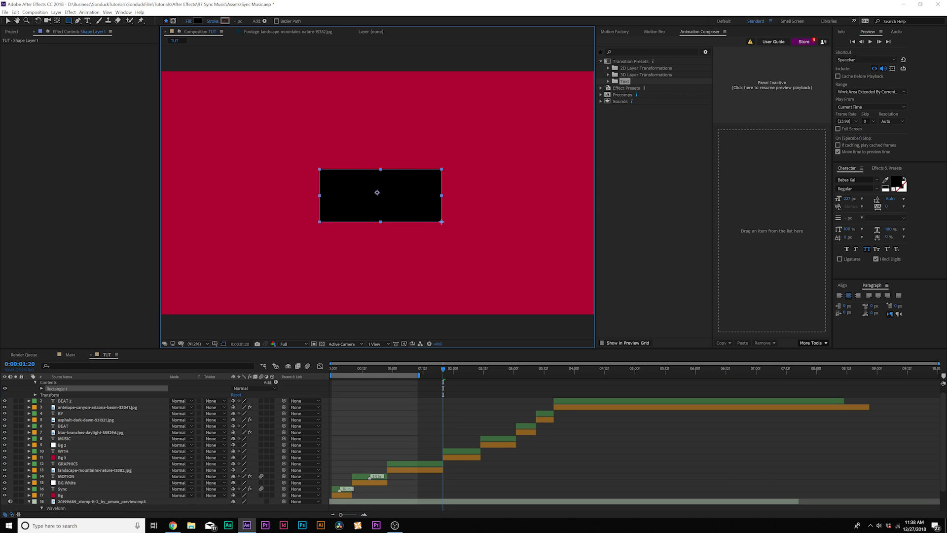
Step: Centre the rectangle horizontally and vertically, then move Shape Layer 1 below WITH
{"action": "left_click", "coordinate": [843, 285]}
{"action": "left_click", "coordinate": [853, 304]}
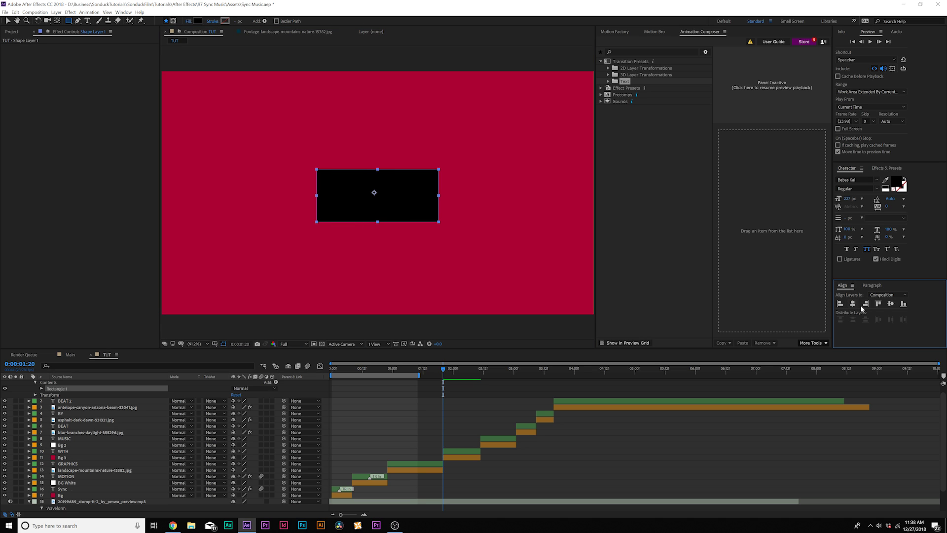
{"action": "left_click", "coordinate": [891, 304]}
{"action": "left_click", "coordinate": [124, 12]}
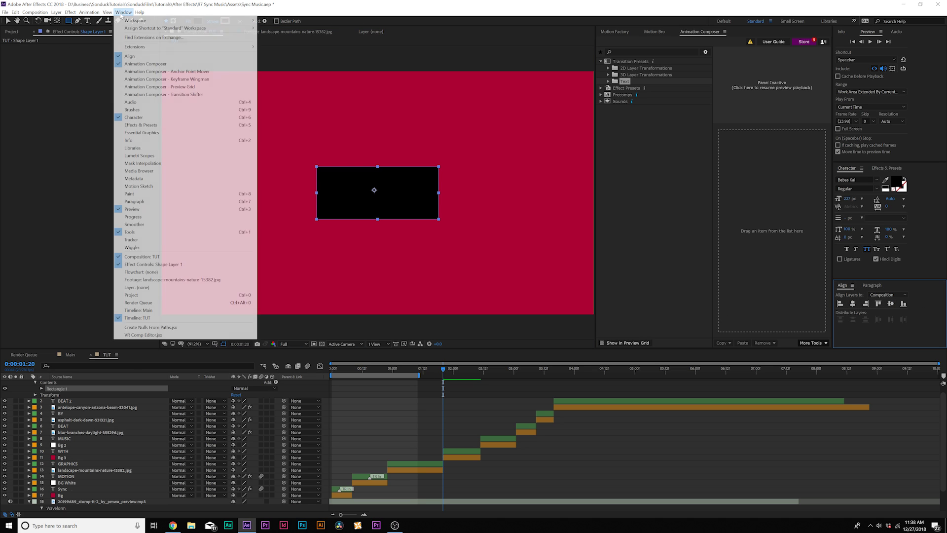
{"action": "left_click", "coordinate": [901, 334]}
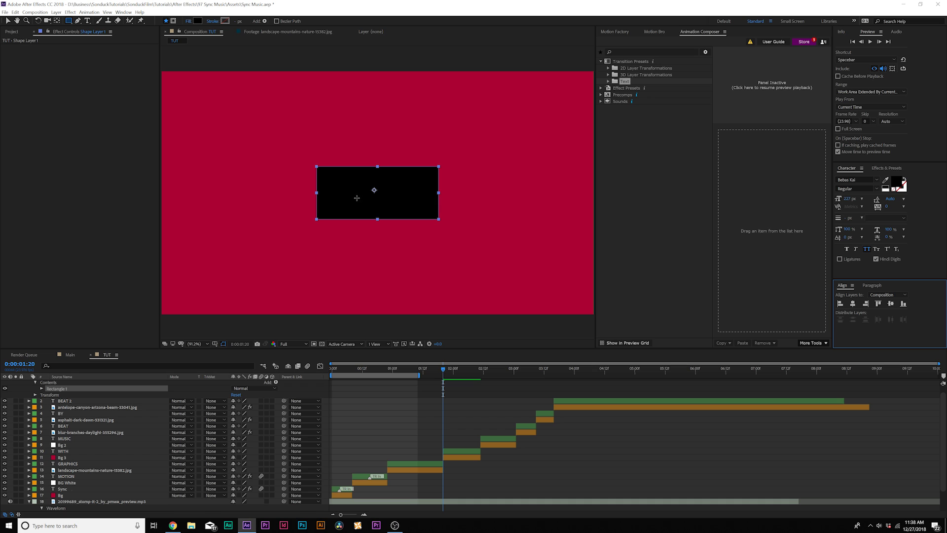
{"action": "scroll", "coordinate": [79, 394], "scroll_direction": "up", "scroll_amount": 1}
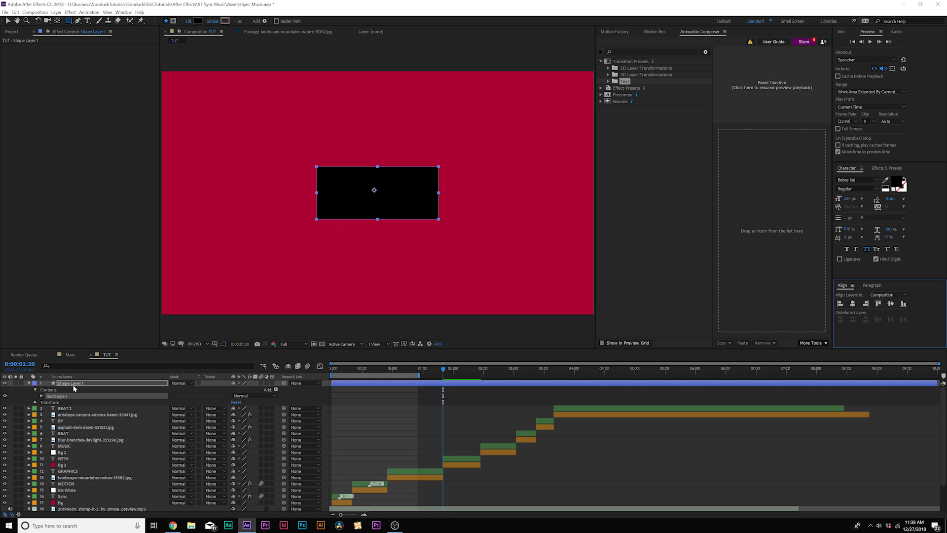
{"action": "left_click_drag", "start_coordinate": [74, 389], "coordinate": [72, 458]}
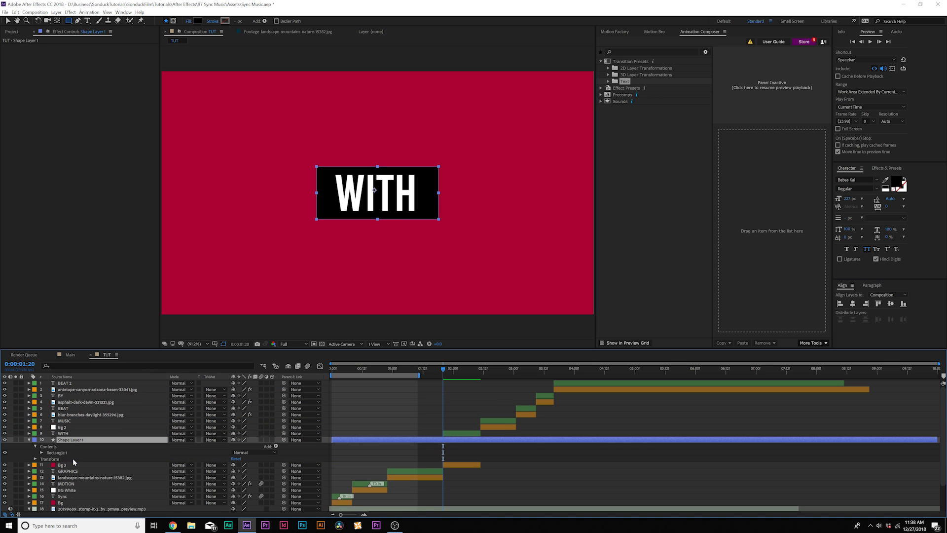
Step: Set Shape Layer 1's Track Matte to Alpha Inverted Matte "WITH"
{"action": "left_click", "coordinate": [213, 439]}
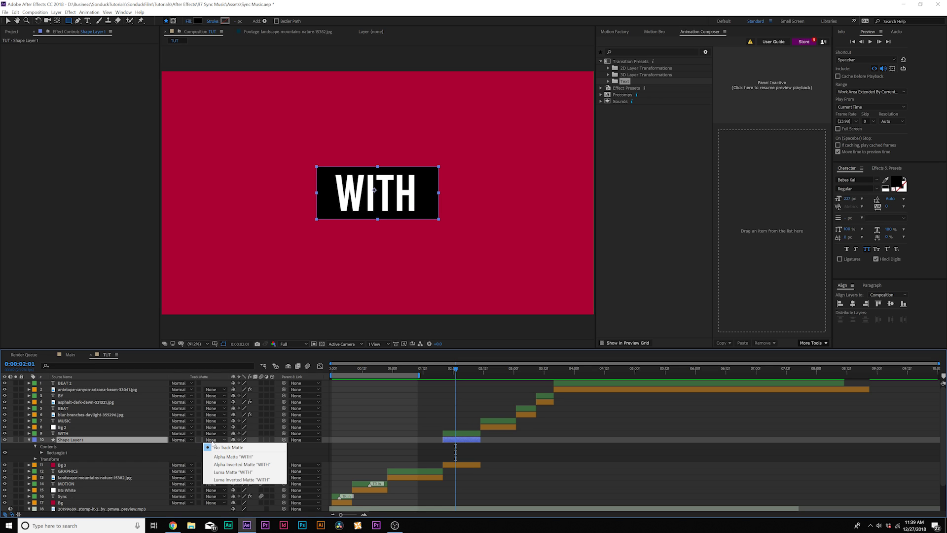
{"action": "left_click", "coordinate": [229, 464]}
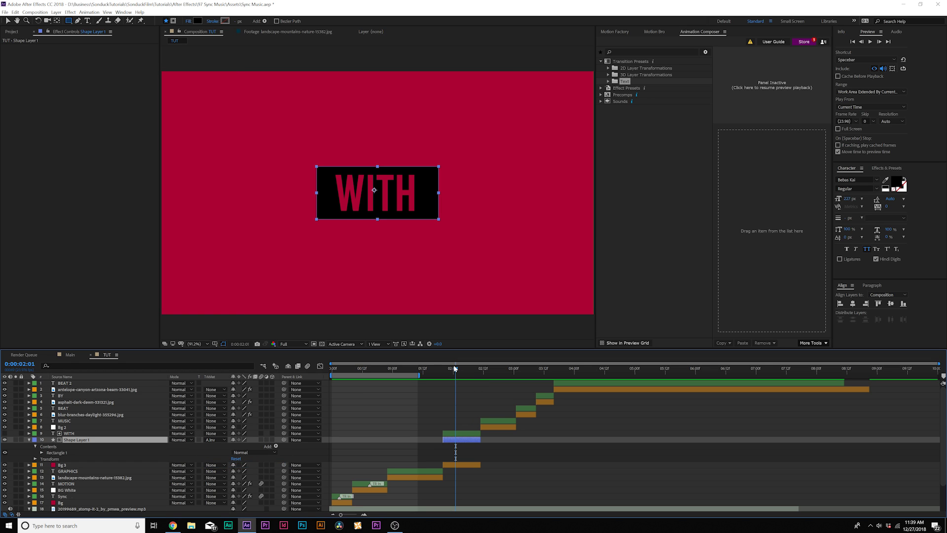
{"action": "mouse_move", "coordinate": [462, 374]}
{"action": "left_mouse_down"}
{"action": "mouse_move", "coordinate": [436, 378]}
{"action": "mouse_move", "coordinate": [451, 383]}
{"action": "left_mouse_up"}
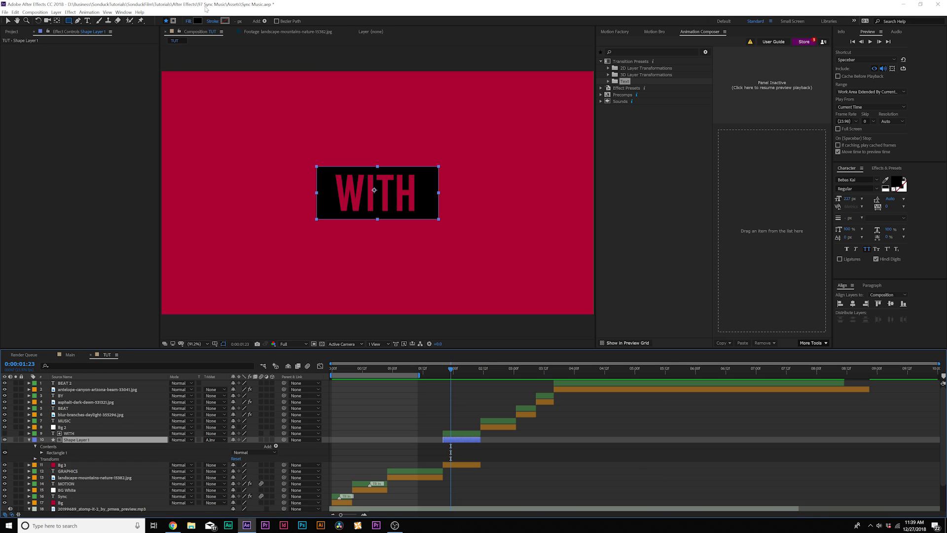
Step: Give the box a white ffffff fill and select WITH with its box
{"action": "left_click", "coordinate": [197, 21]}
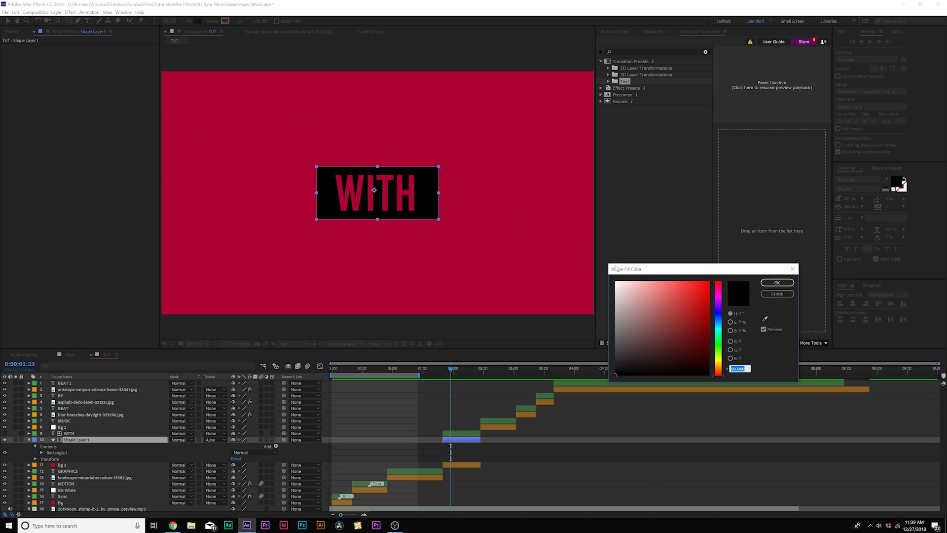
{"action": "type", "text": "ffffff"}
{"action": "left_click", "coordinate": [777, 283]}
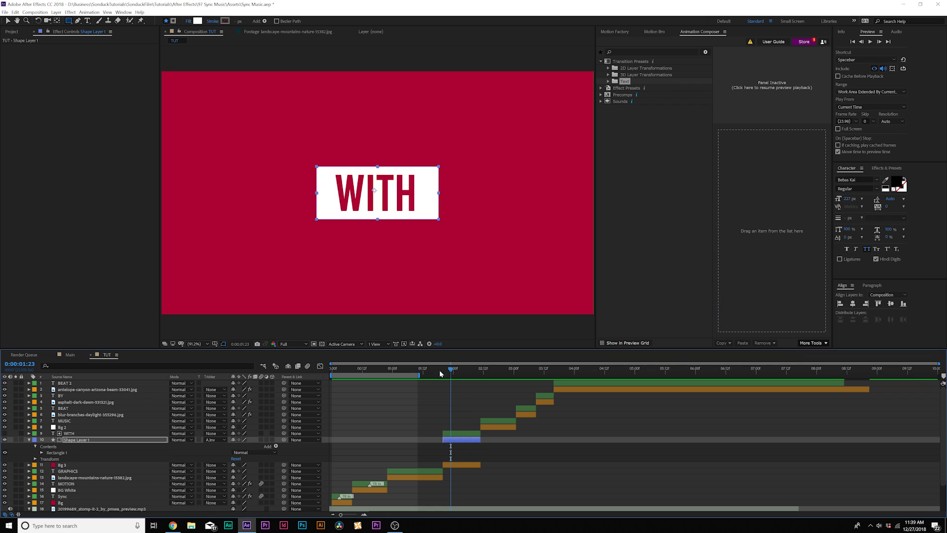
{"action": "left_click_drag", "start_coordinate": [440, 372], "coordinate": [468, 372]}
{"action": "left_click", "coordinate": [523, 449]}
{"action": "left_click", "coordinate": [453, 439]}
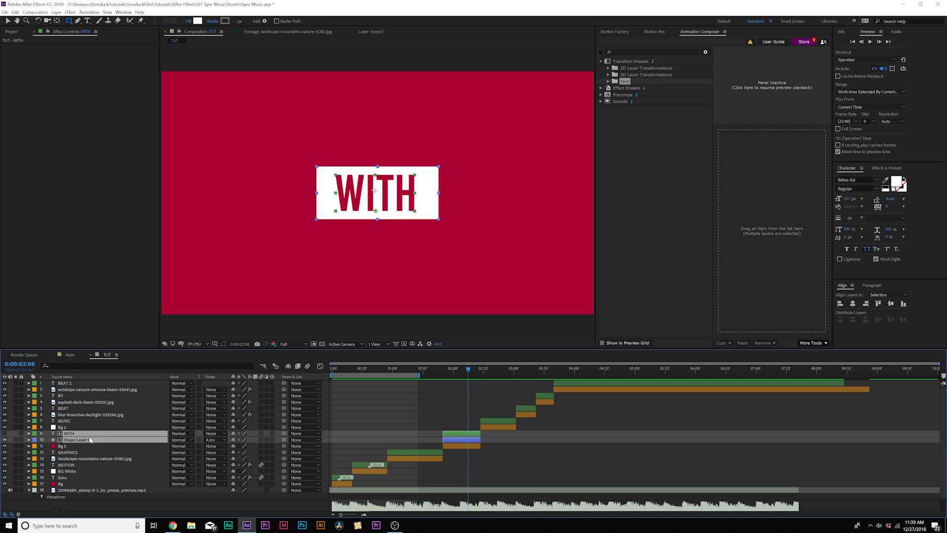
Step: Pre-compose WITH and its box as "With" and start the layer at 1:20
{"action": "left_click", "coordinate": [56, 11]}
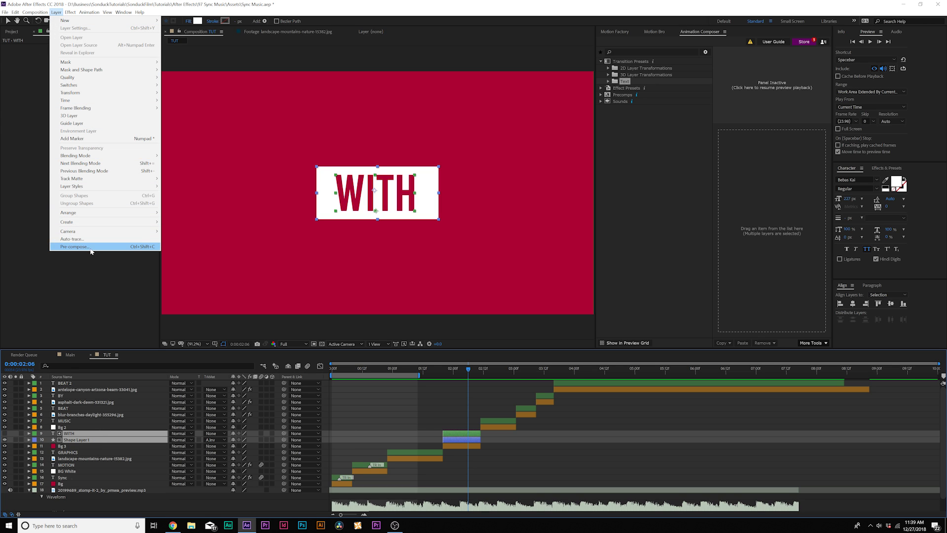
{"action": "left_click", "coordinate": [89, 247]}
{"action": "type", "text": "With"}
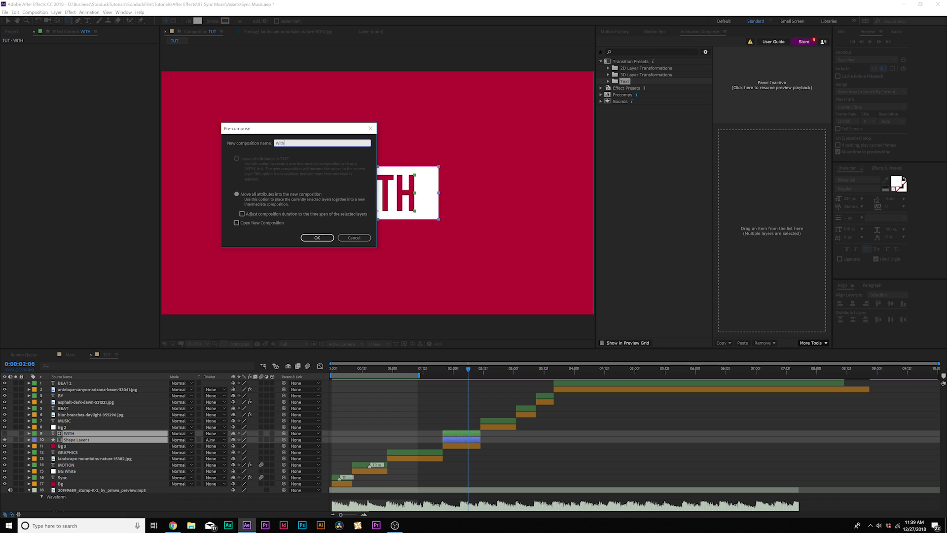
{"action": "key", "text": "Return"}
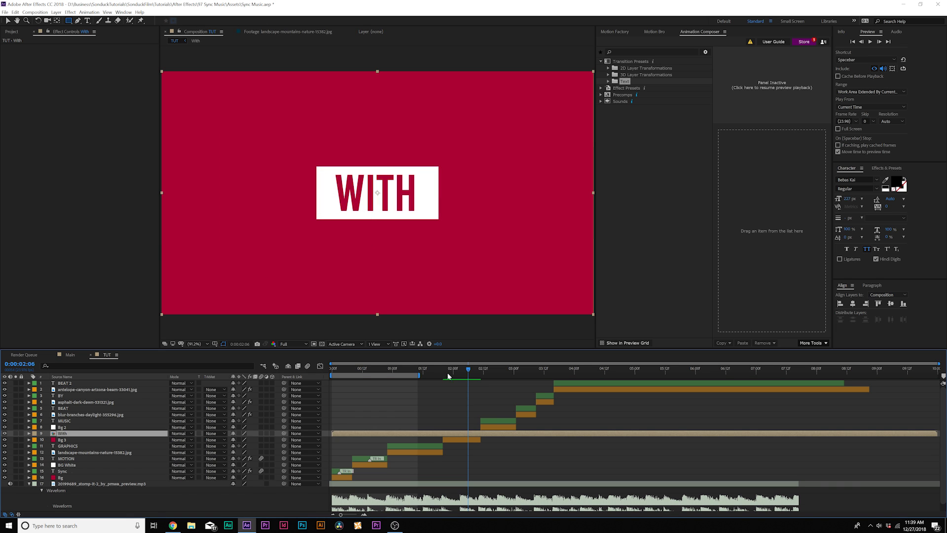
{"action": "key", "text": "shift+Page_Up"}
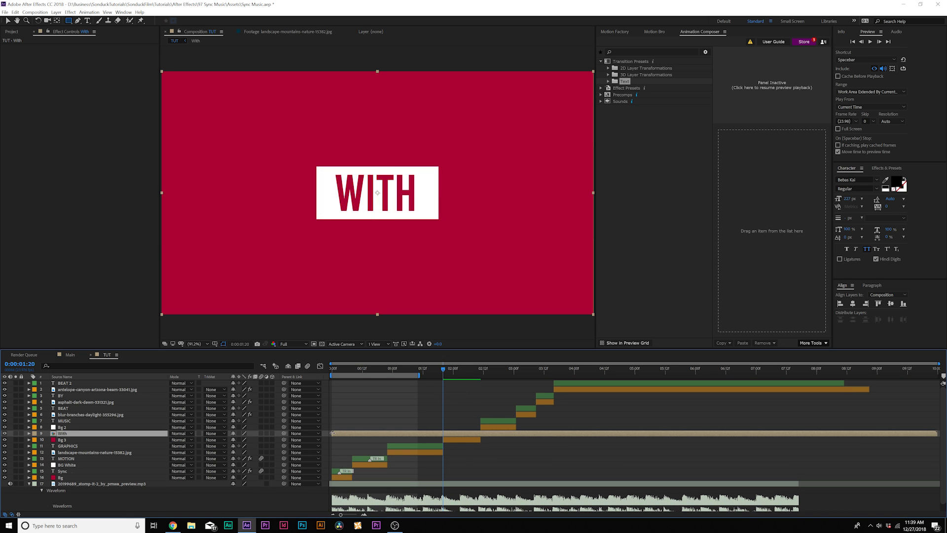
{"action": "left_click_drag", "start_coordinate": [332, 433], "coordinate": [443, 435]}
Step: Keyframe With's Scale from 0% at 1:20 to 100% a few frames later, and preview
{"action": "key", "text": "s"}
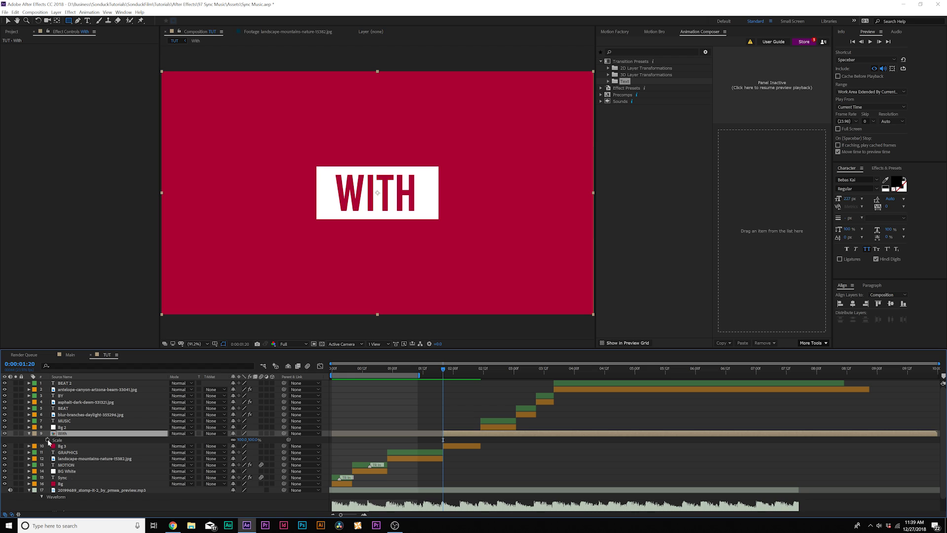
{"action": "key", "text": "alt+shift+s"}
{"action": "left_click_drag", "start_coordinate": [444, 439], "coordinate": [452, 439]}
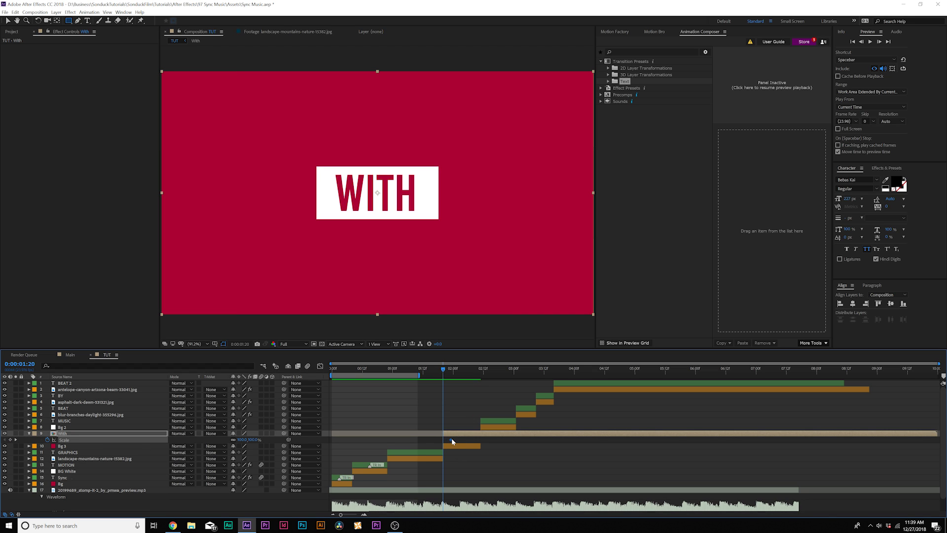
{"action": "left_click", "coordinate": [242, 440]}
{"action": "type", "text": "0"}
{"action": "key", "text": "Return"}
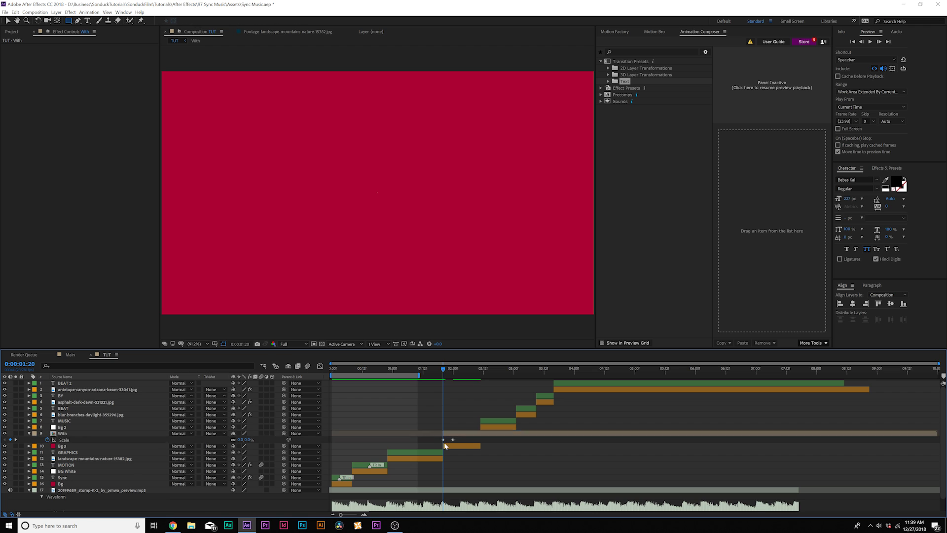
{"action": "left_click", "coordinate": [452, 439]}
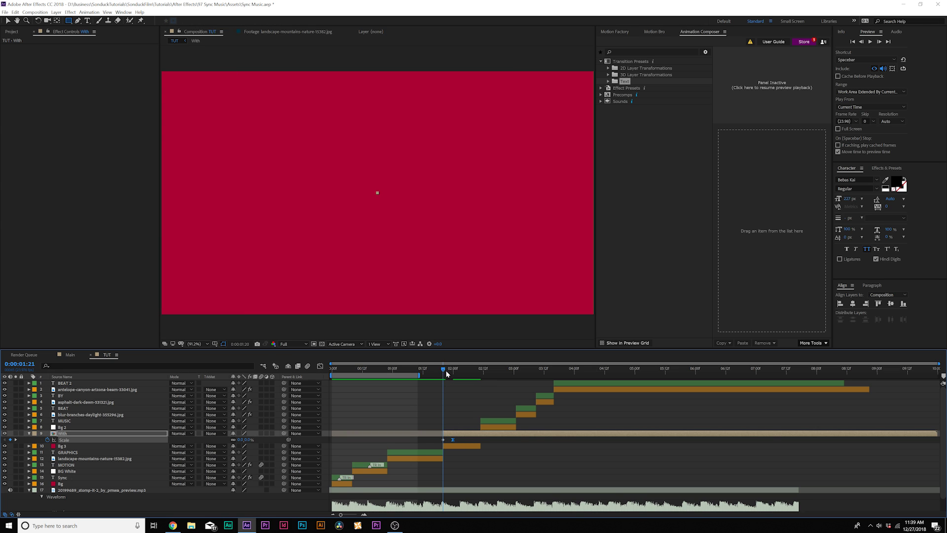
{"action": "key", "text": "space"}
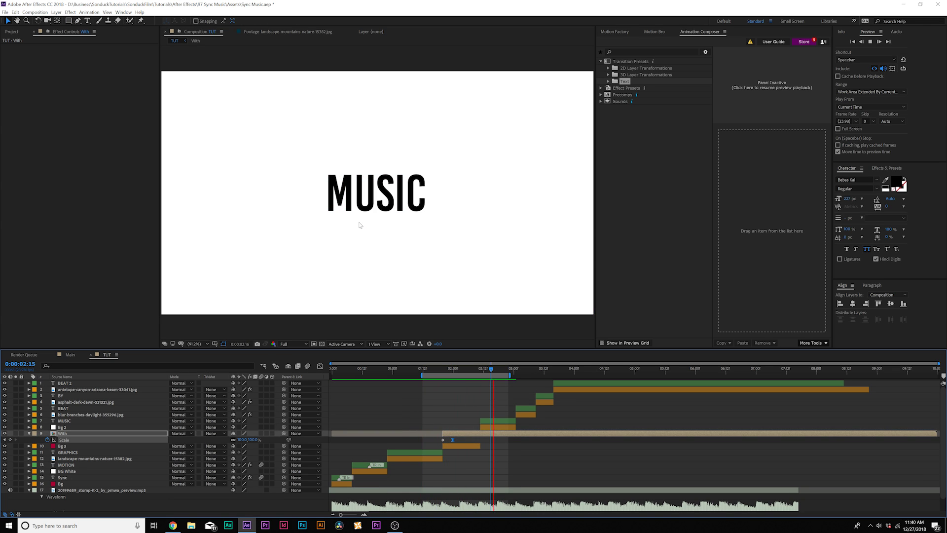
{"action": "key", "text": "space"}
{"action": "left_click", "coordinate": [456, 380]}
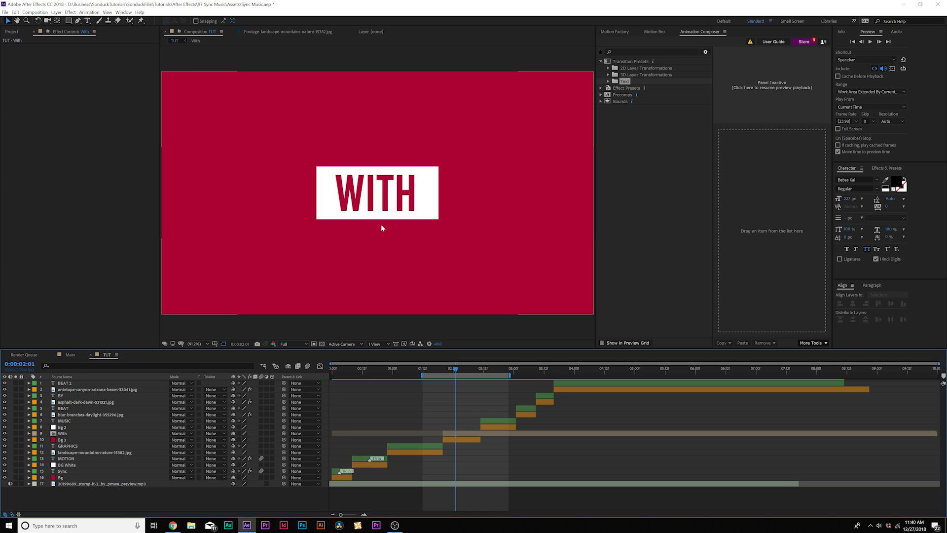
Step: At 1:04, create a new white solid named Fractual
{"action": "left_click", "coordinate": [403, 370]}
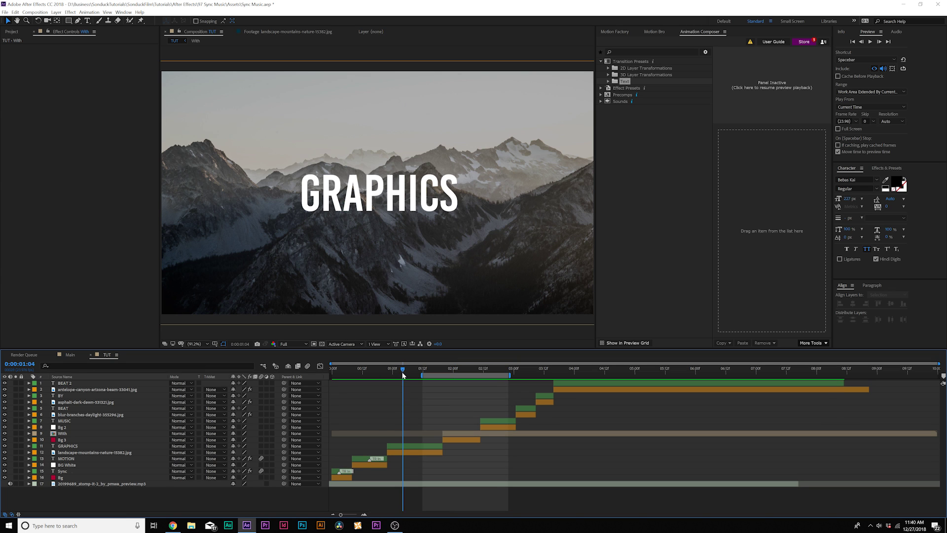
{"action": "left_click", "coordinate": [57, 11]}
{"action": "mouse_move", "coordinate": [63, 20]}
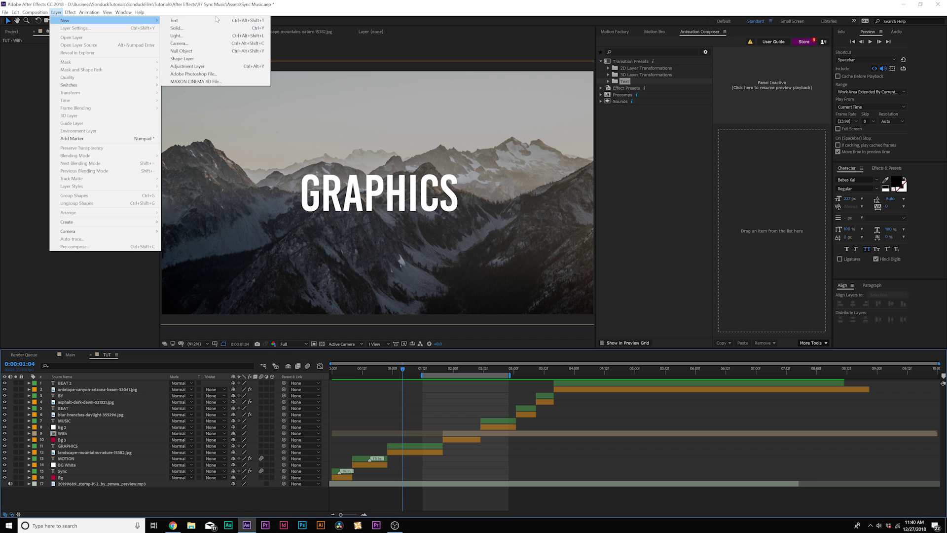
{"action": "left_click", "coordinate": [205, 28]}
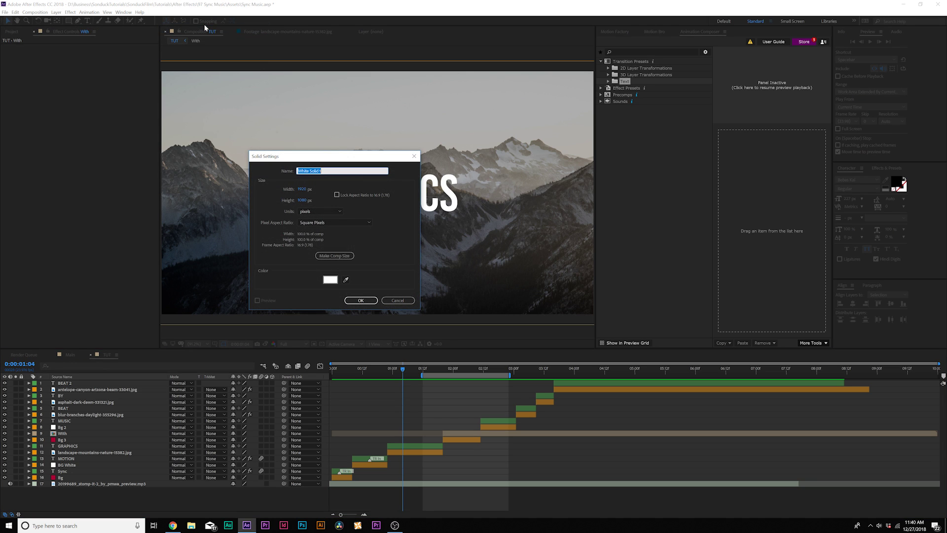
{"action": "type", "text": "Fractual"}
{"action": "key", "text": "Return"}
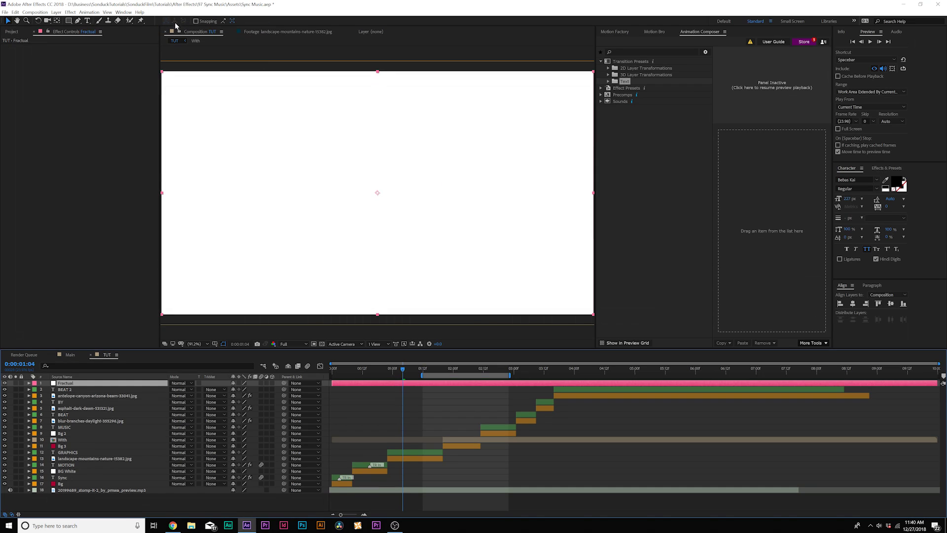
{"action": "left_click", "coordinate": [74, 12]}
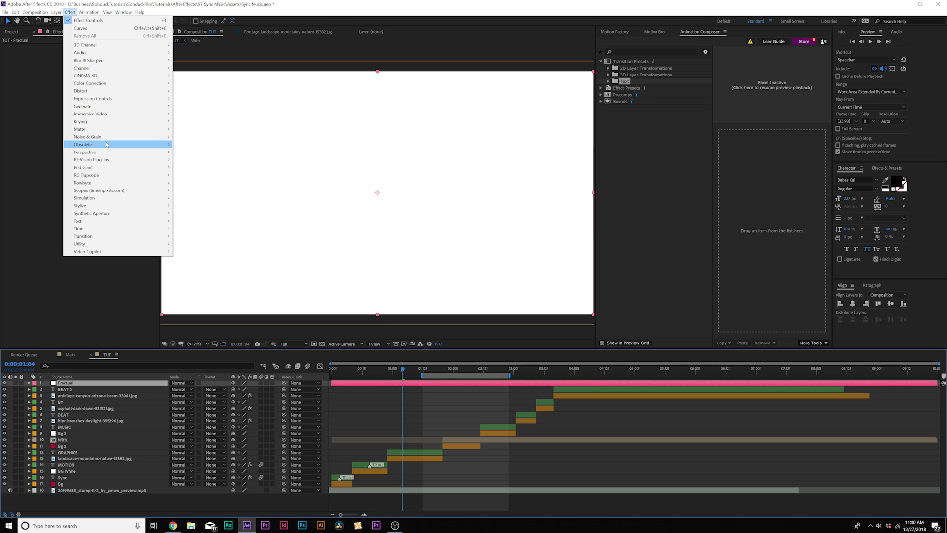
Step: Apply Fractal Noise to Fractual with Max fractal type, Block noise and contrast 196
{"action": "mouse_move", "coordinate": [129, 140]}
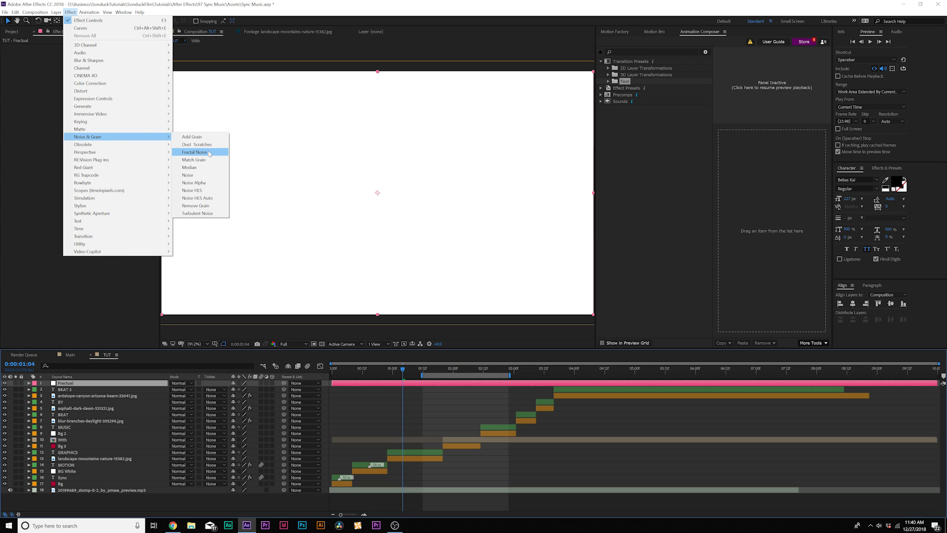
{"action": "left_click", "coordinate": [210, 152]}
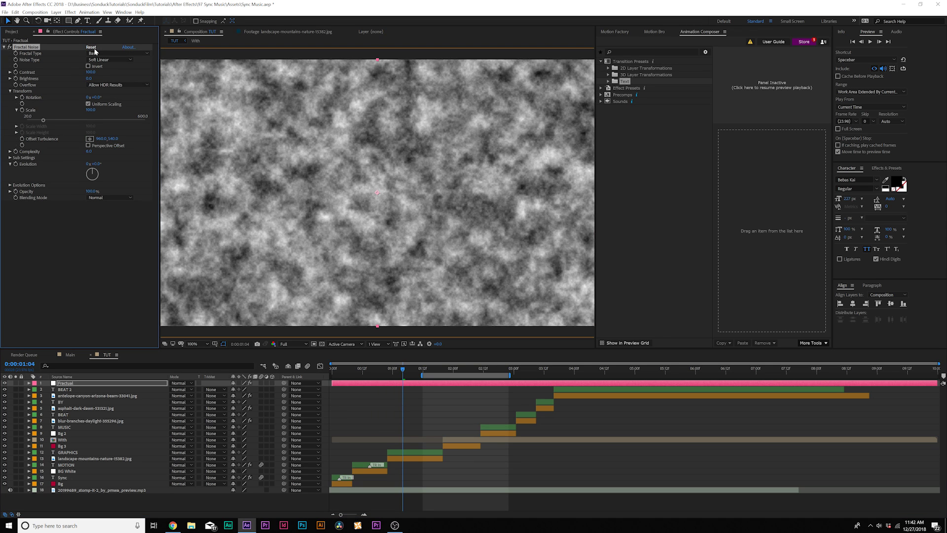
{"action": "left_click", "coordinate": [99, 54]}
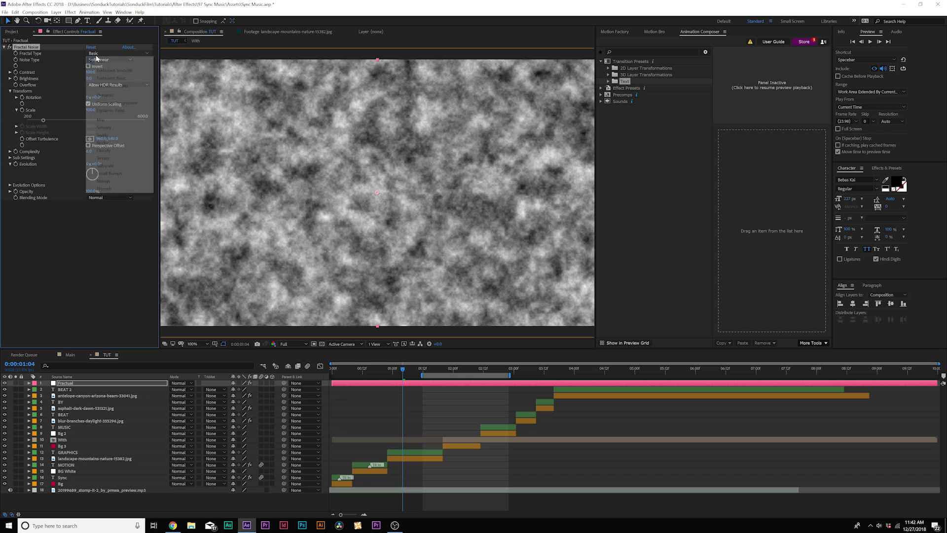
{"action": "left_click", "coordinate": [124, 122]}
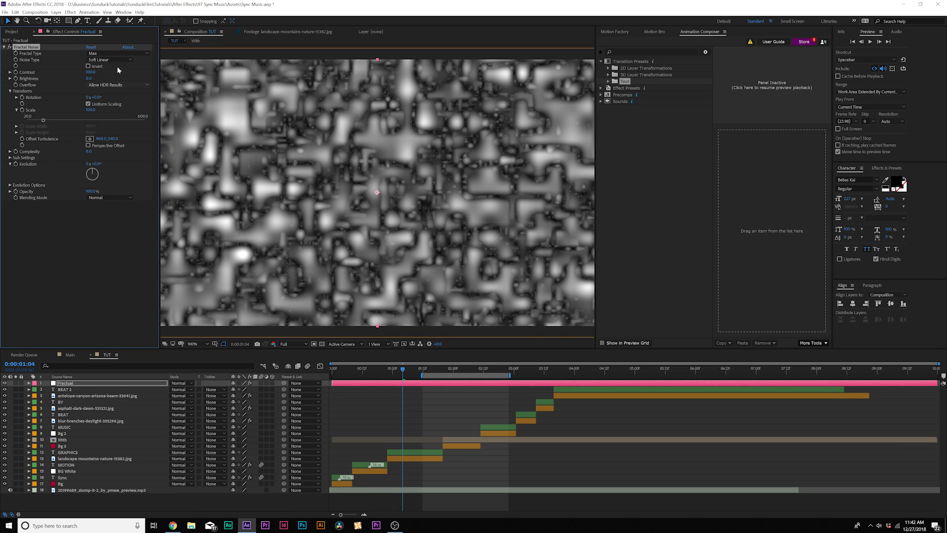
{"action": "left_click", "coordinate": [99, 60]}
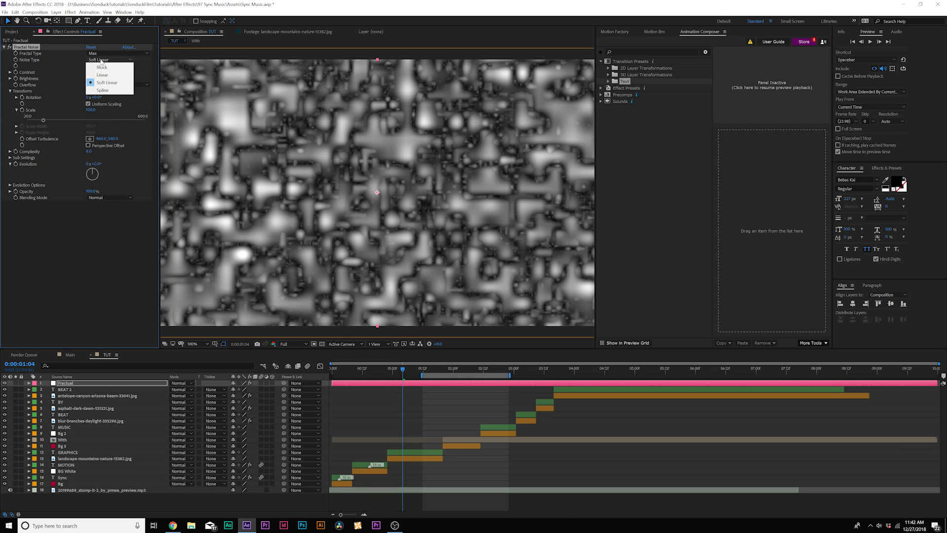
{"action": "left_click", "coordinate": [104, 71]}
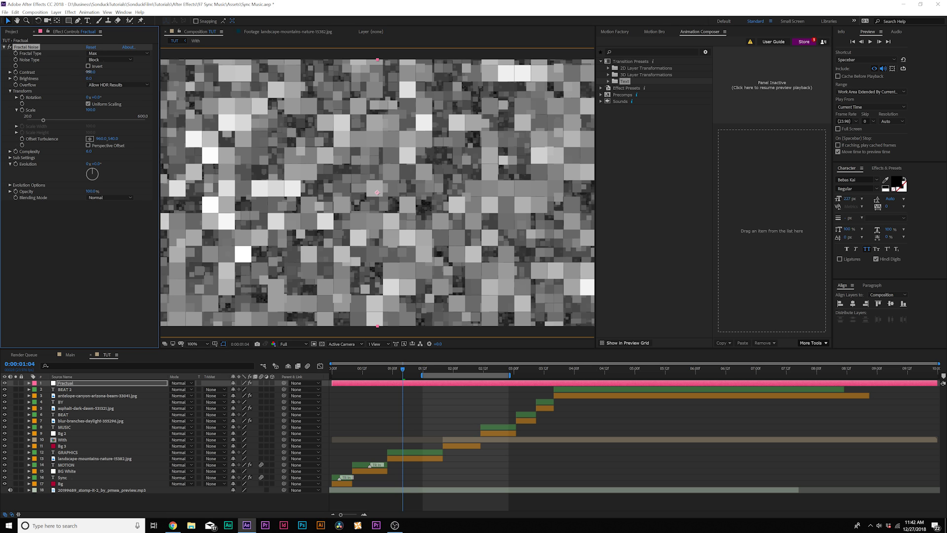
{"action": "left_click_drag", "start_coordinate": [88, 72], "coordinate": [48, 86]}
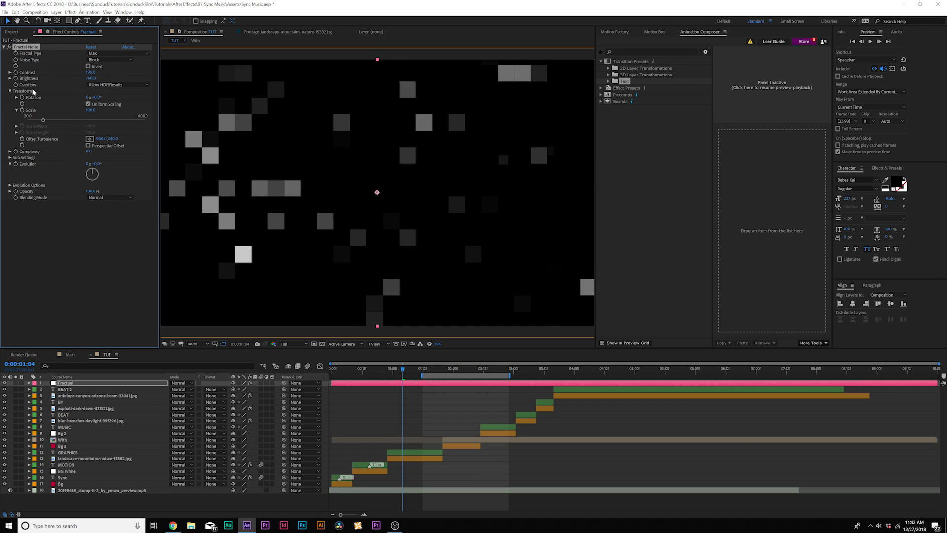
Step: Turn off Uniform Scaling, set Scale Width 414.5 and Height 43.6, and raise Contrast
{"action": "left_click", "coordinate": [11, 91]}
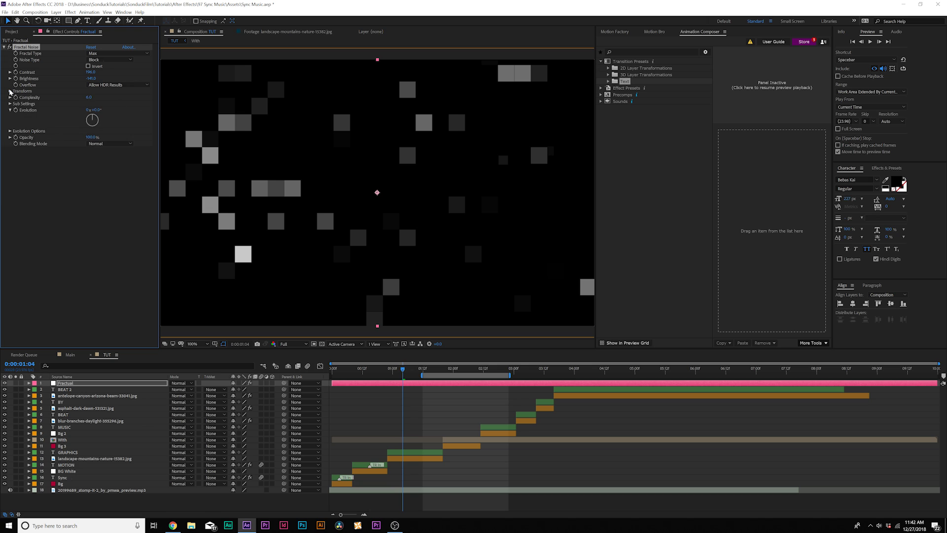
{"action": "left_click", "coordinate": [10, 91]}
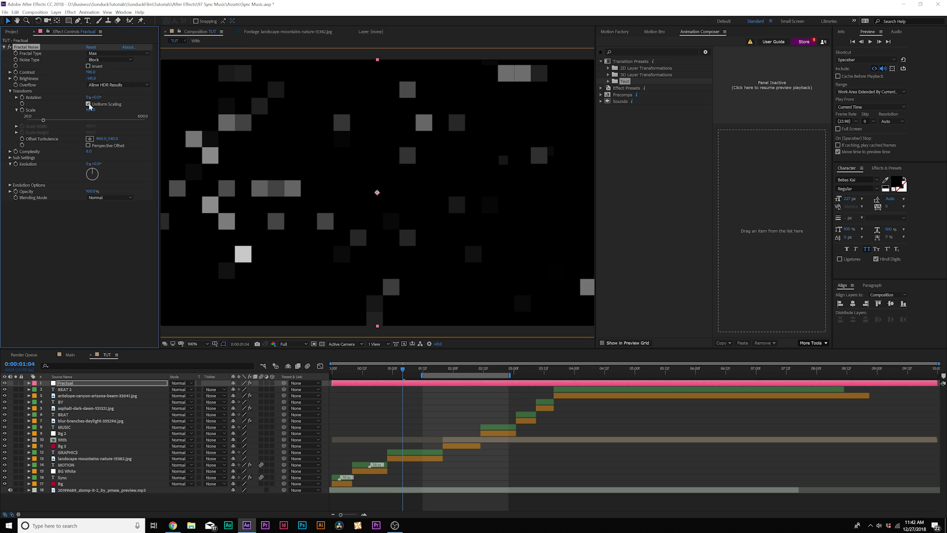
{"action": "left_click", "coordinate": [88, 104]}
{"action": "left_click_drag", "start_coordinate": [44, 127], "coordinate": [107, 130]}
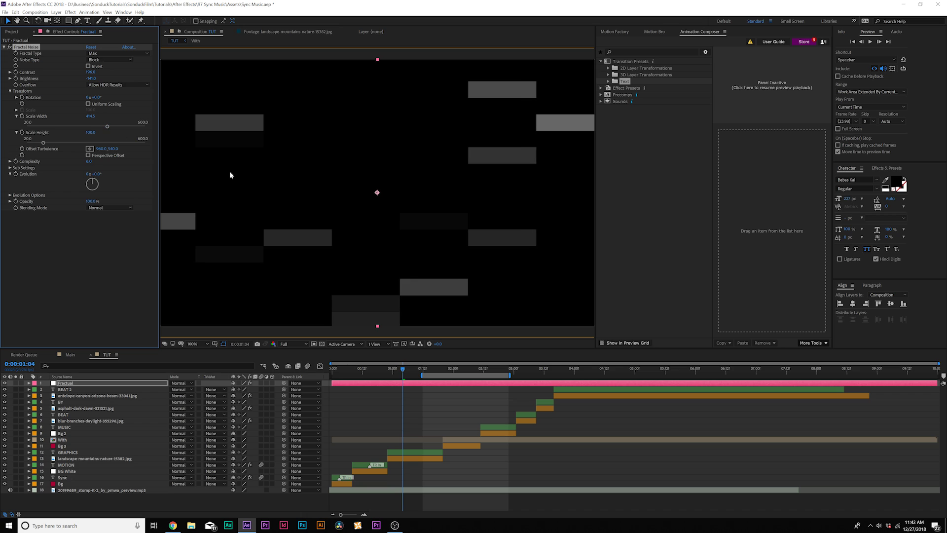
{"action": "scroll", "coordinate": [256, 182], "scroll_direction": "down", "scroll_amount": 2}
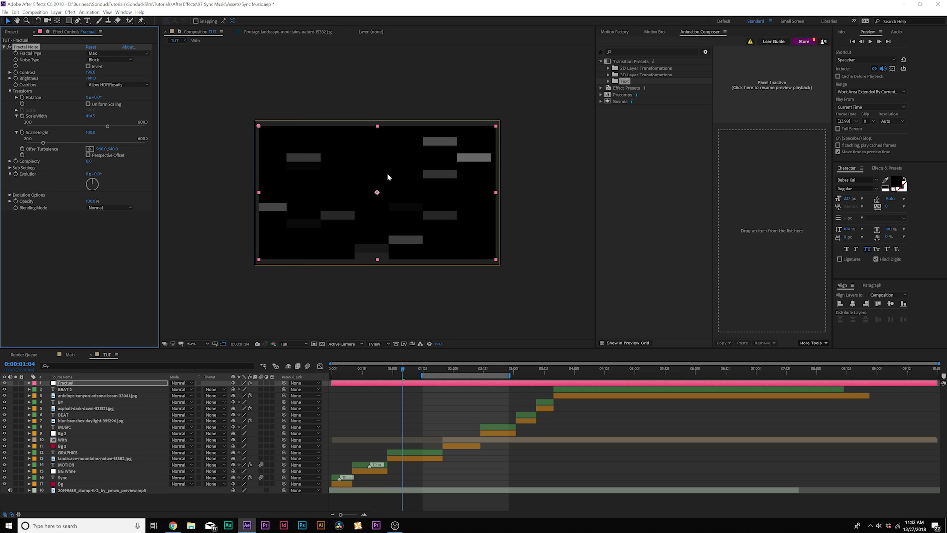
{"action": "left_click_drag", "start_coordinate": [43, 143], "coordinate": [30, 143]}
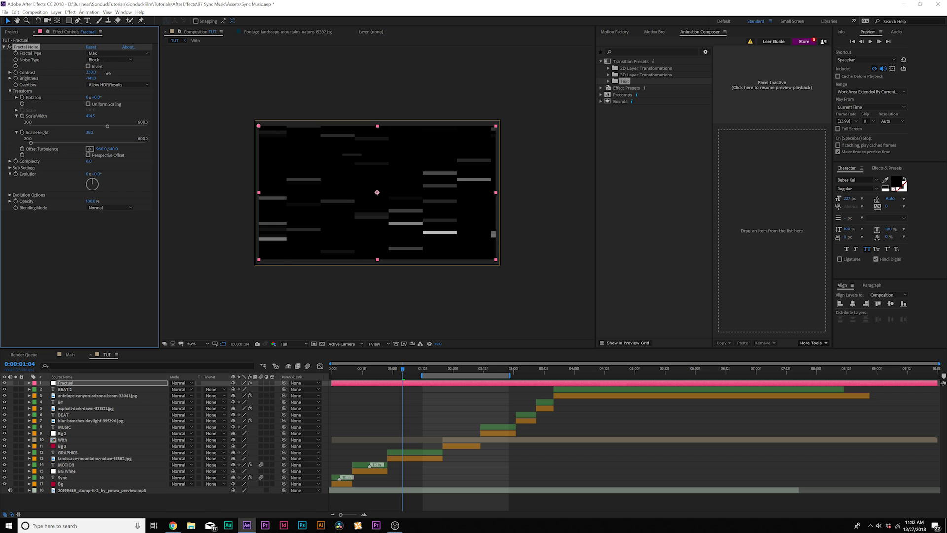
{"action": "left_click_drag", "start_coordinate": [108, 73], "coordinate": [108, 74]}
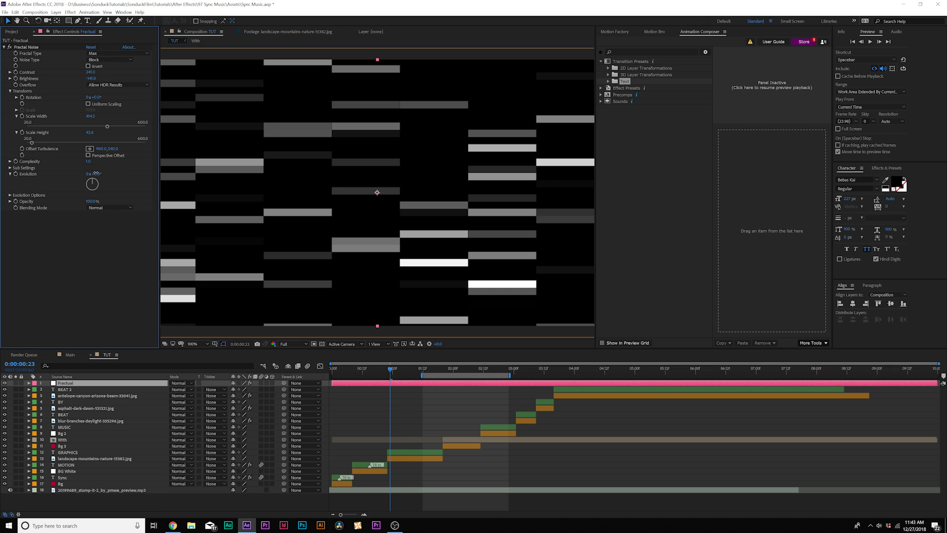
Step: Keyframe Evolution from 0 at the start to 335 near the composition's end
{"action": "left_click_drag", "start_coordinate": [106, 178], "coordinate": [119, 180]}
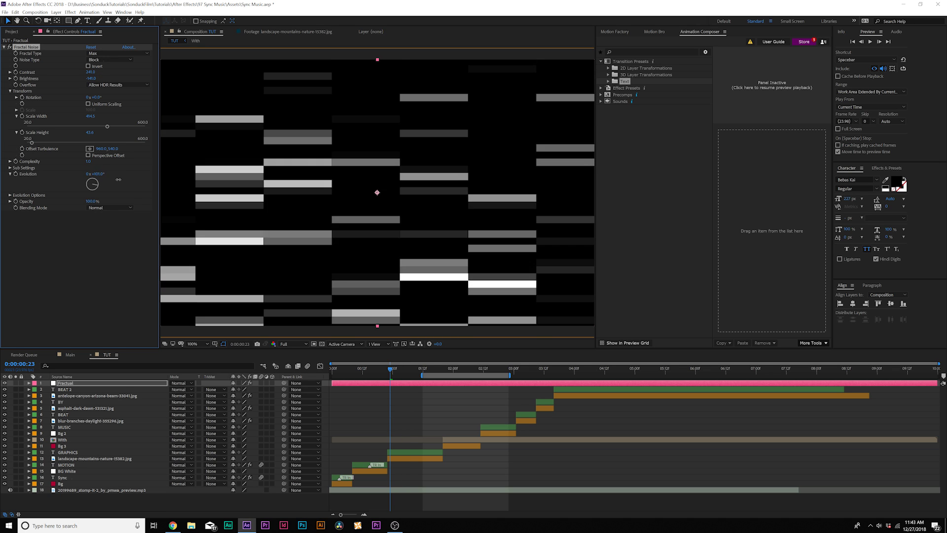
{"action": "key", "text": "ctrl+z"}
{"action": "left_click_drag", "start_coordinate": [360, 368], "coordinate": [317, 369]}
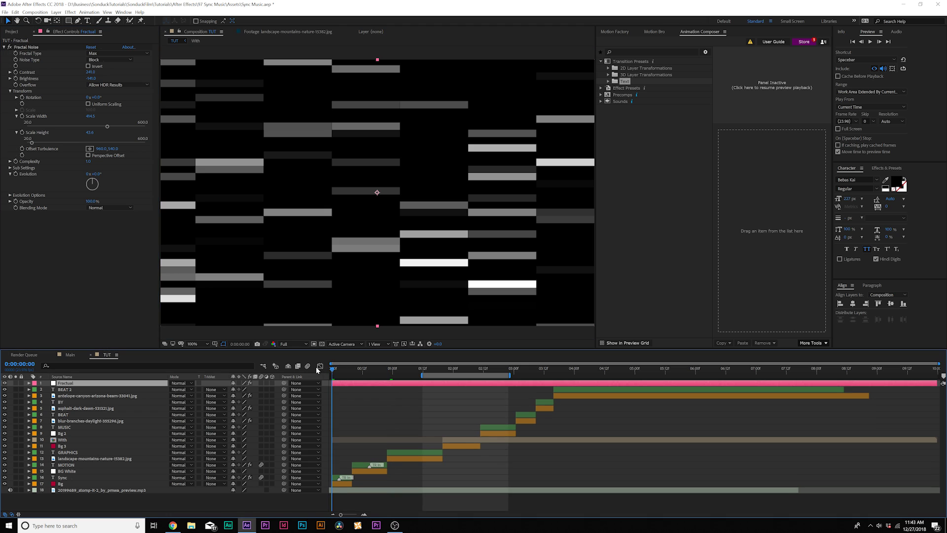
{"action": "left_click", "coordinate": [16, 175]}
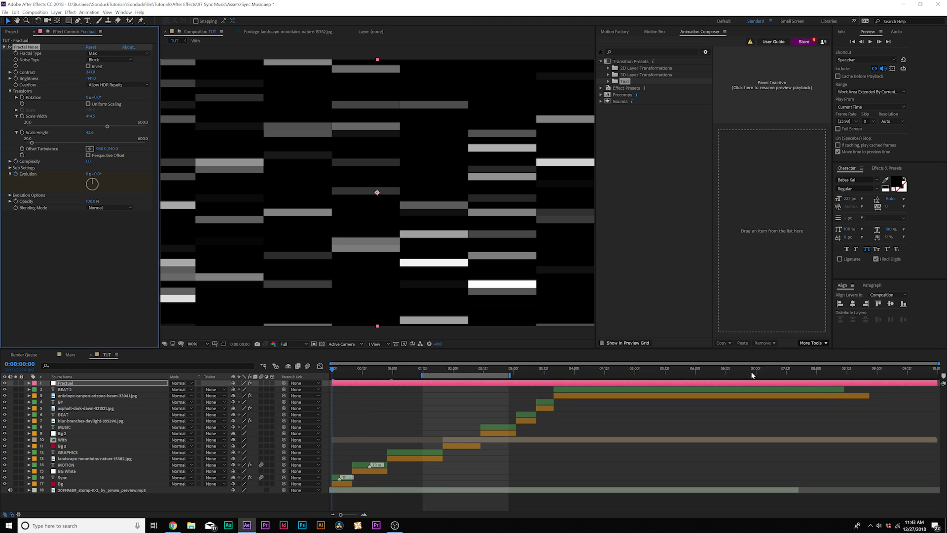
{"action": "left_click_drag", "start_coordinate": [753, 374], "coordinate": [801, 375]}
{"action": "left_click_drag", "start_coordinate": [95, 173], "coordinate": [202, 188]}
{"action": "left_click_drag", "start_coordinate": [337, 371], "coordinate": [415, 371]}
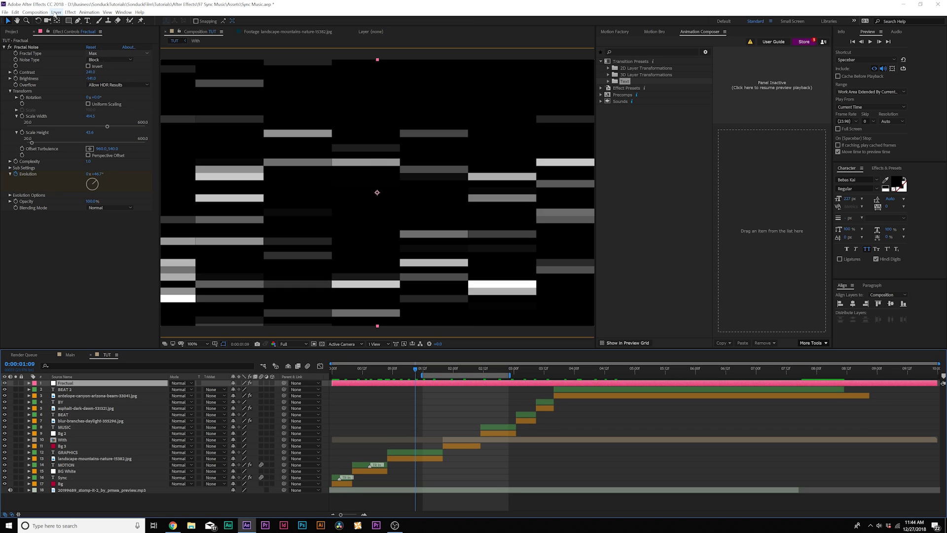
Step: Pre-compose the fractal layer as 'Map', moving all attributes into it
{"action": "key", "text": "ctrl+shift+c"}
{"action": "type", "text": "Map"}
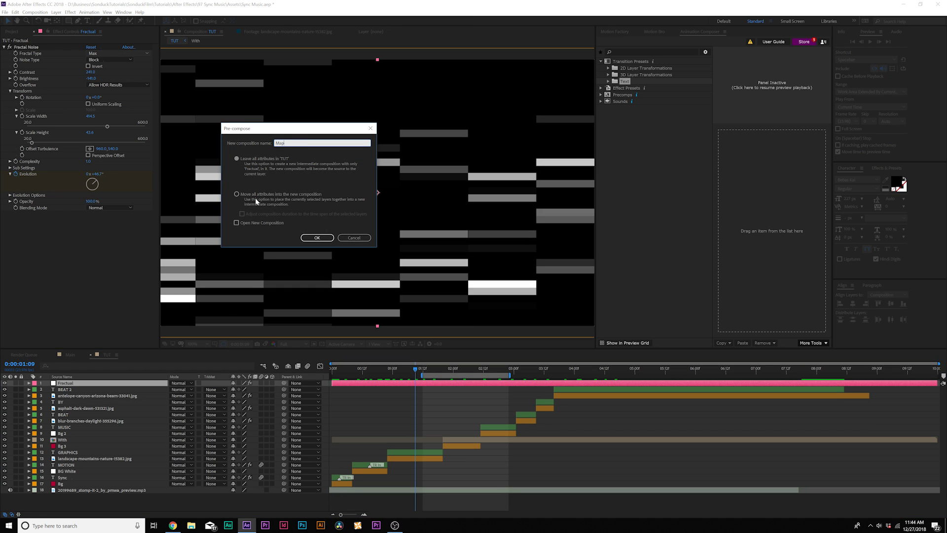
{"action": "left_click", "coordinate": [255, 197]}
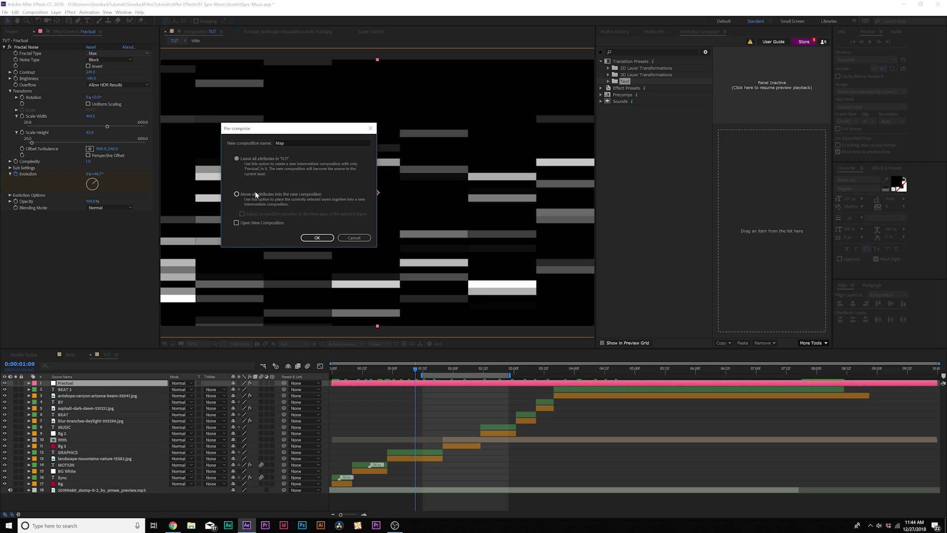
{"action": "left_click", "coordinate": [318, 237]}
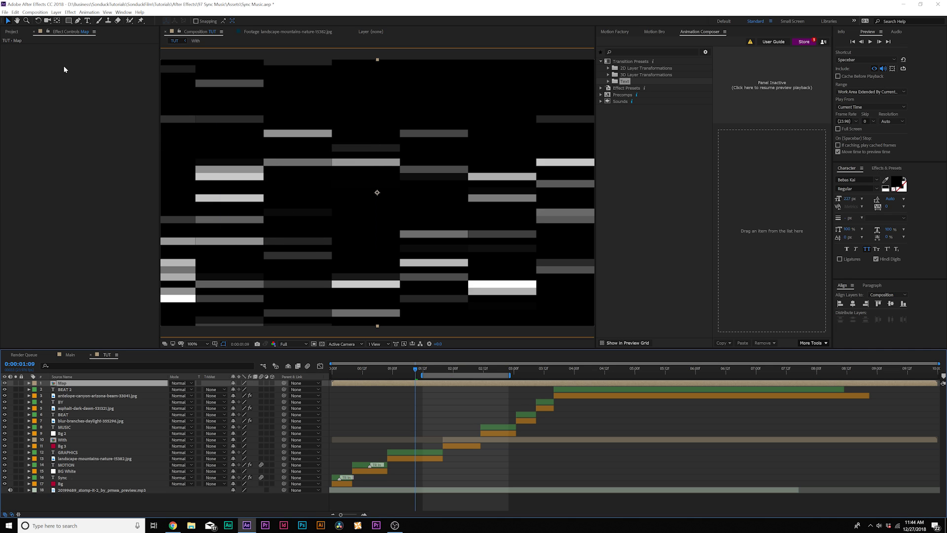
Step: Add an adjustment layer with a Displacement Map sourced from Map, then hide Map
{"action": "left_click", "coordinate": [59, 13]}
{"action": "mouse_move", "coordinate": [66, 20]}
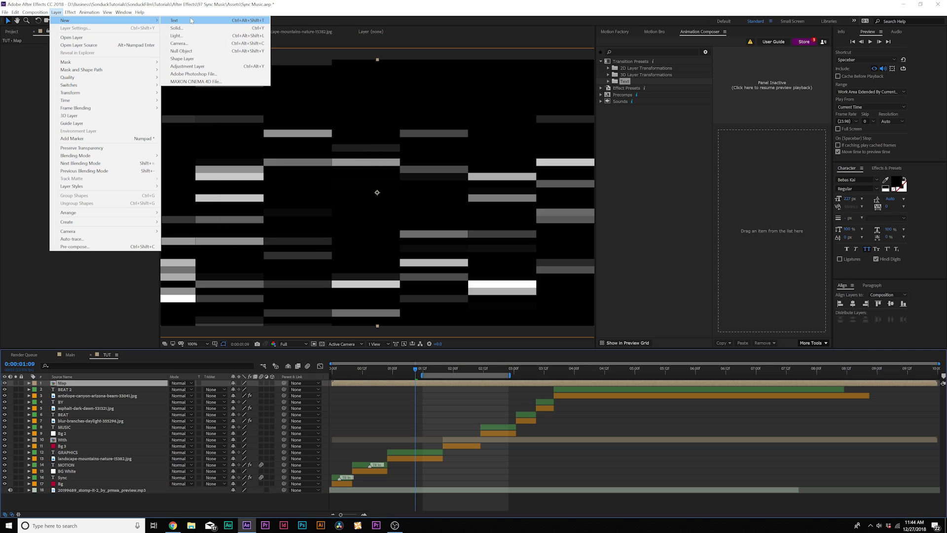
{"action": "left_click", "coordinate": [185, 66]}
{"action": "left_click", "coordinate": [70, 12]}
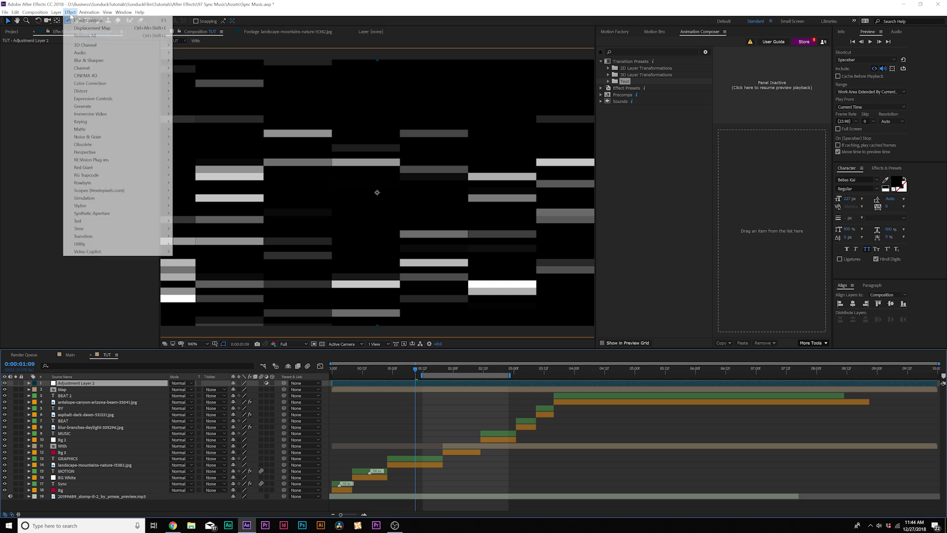
{"action": "mouse_move", "coordinate": [96, 90]}
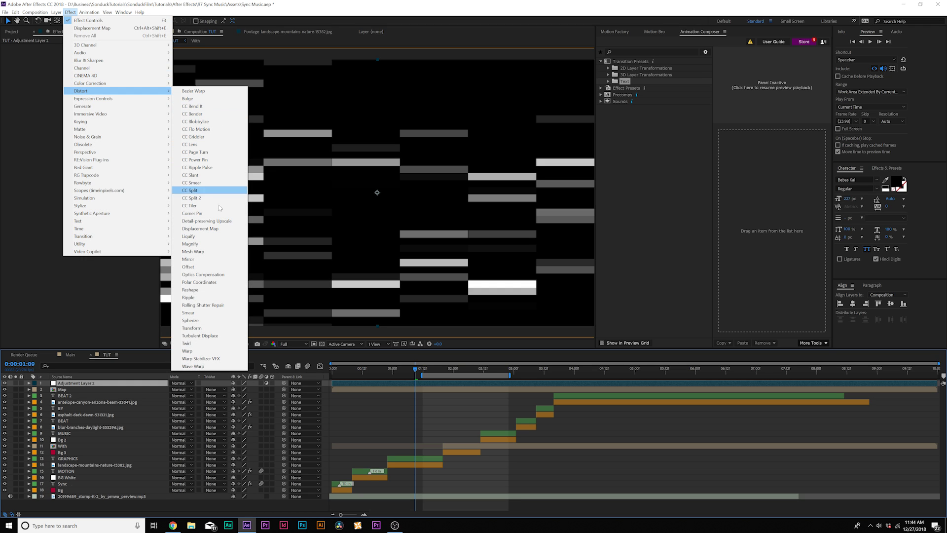
{"action": "left_click", "coordinate": [198, 228]}
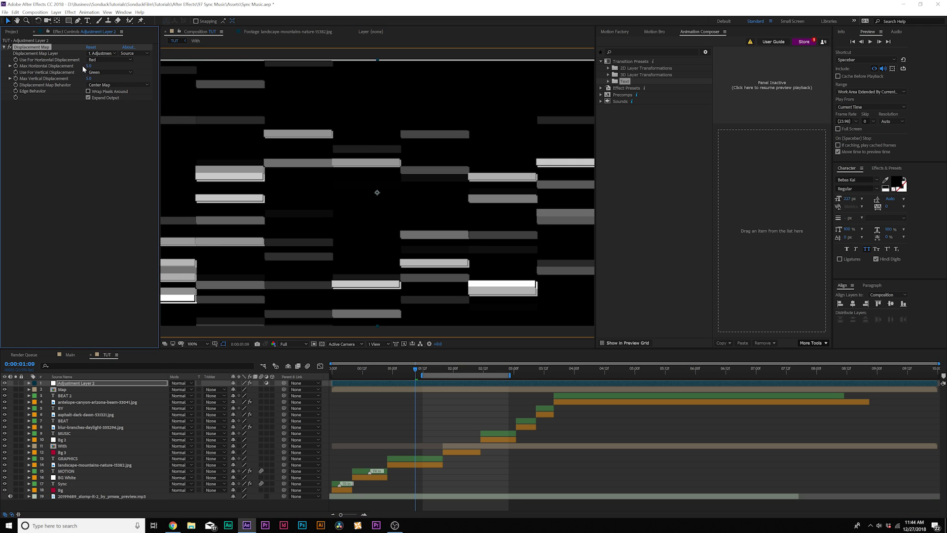
{"action": "left_click", "coordinate": [102, 53]}
{"action": "left_click", "coordinate": [116, 79]}
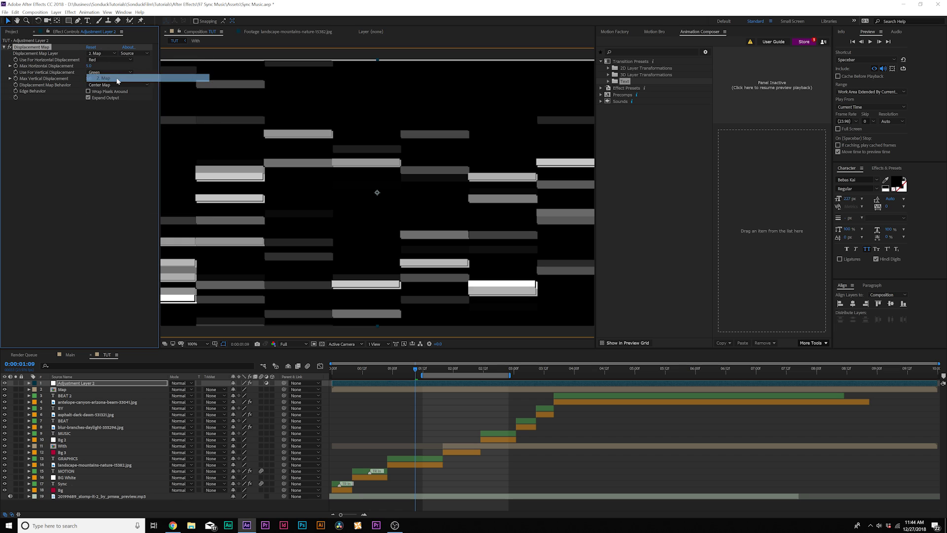
{"action": "left_click", "coordinate": [5, 390]}
Step: Set Max Horizontal Displacement to 161 and Max Vertical Displacement to 44
{"action": "scroll", "coordinate": [365, 207], "scroll_direction": "up", "scroll_amount": 1}
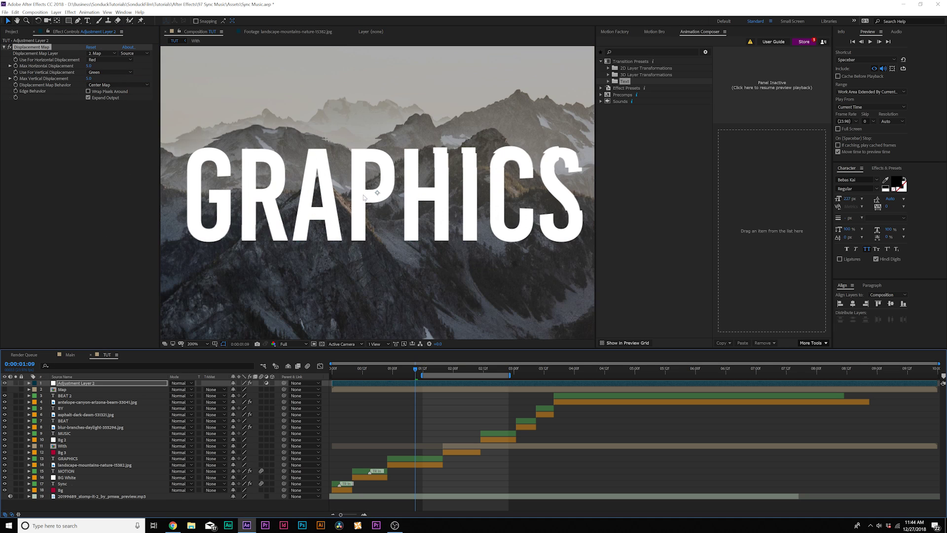
{"action": "scroll", "coordinate": [287, 145], "scroll_direction": "down", "scroll_amount": 1}
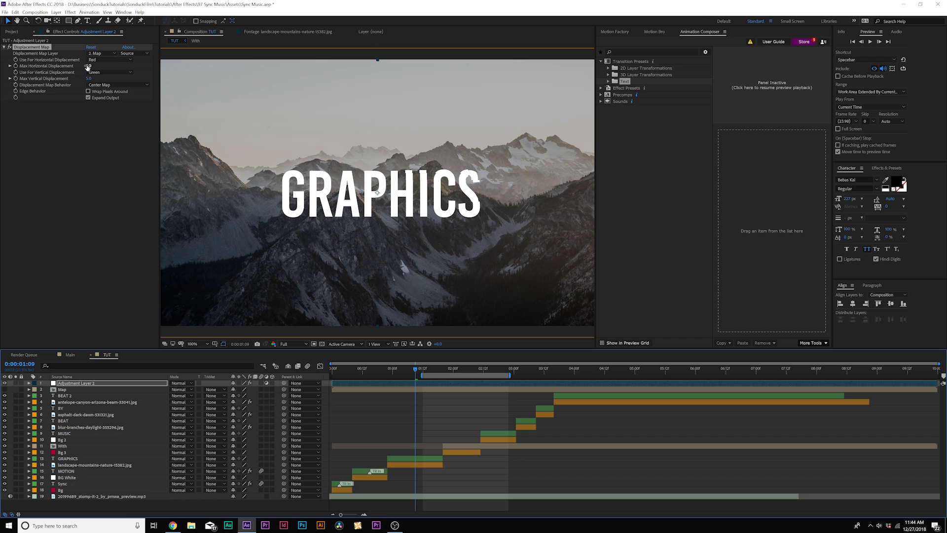
{"action": "left_click_drag", "start_coordinate": [90, 67], "coordinate": [166, 67]}
{"action": "left_click_drag", "start_coordinate": [111, 82], "coordinate": [77, 67]}
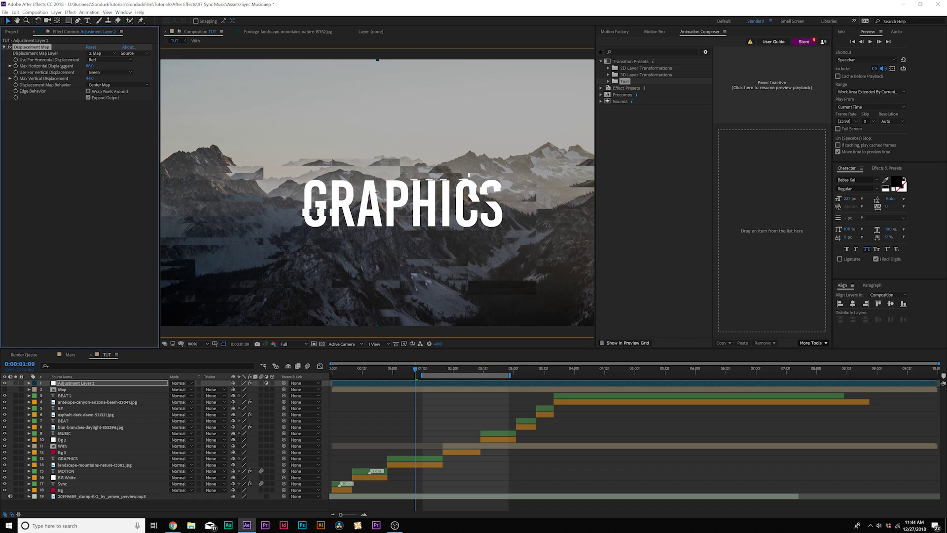
Step: Enable Wrap Pixels Around and preview the glitched titles from the first frame
{"action": "left_click", "coordinate": [347, 374]}
{"action": "key", "text": "space"}
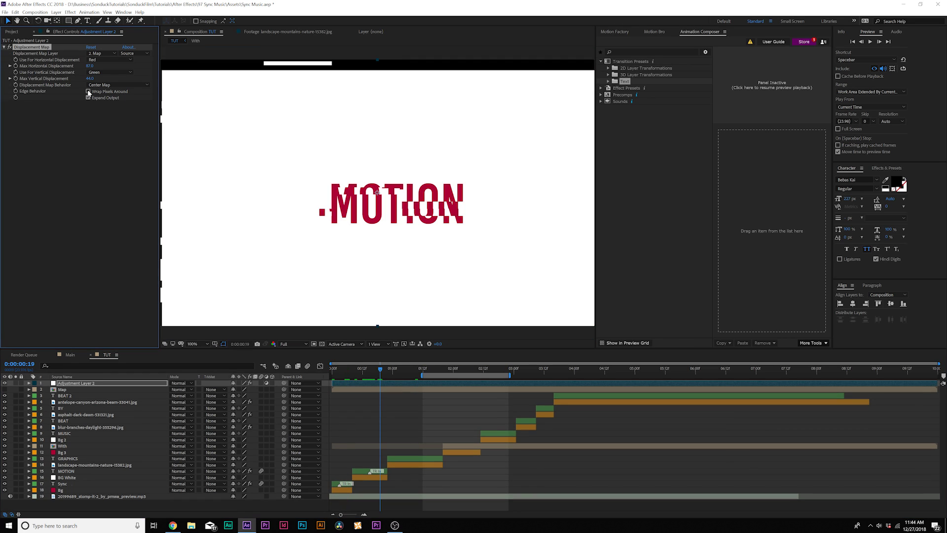
{"action": "left_click", "coordinate": [88, 91]}
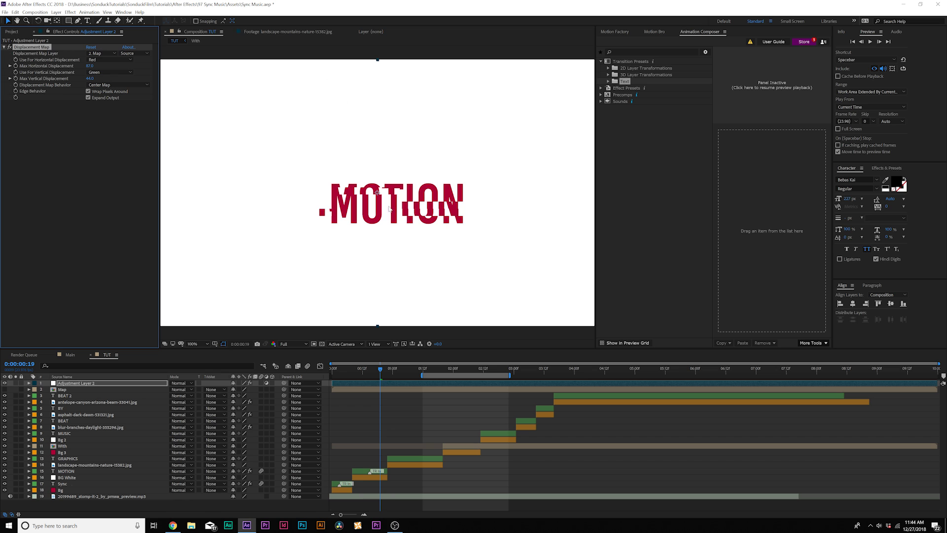
{"action": "left_click_drag", "start_coordinate": [374, 374], "coordinate": [318, 378]}
{"action": "left_click_drag", "start_coordinate": [381, 381], "coordinate": [349, 389]}
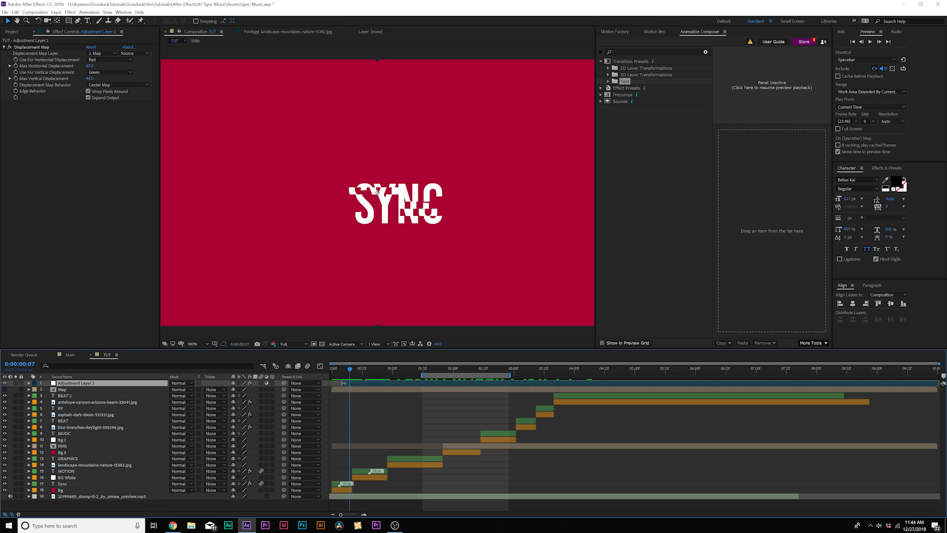
Step: Split Adjustment Layer 2 at the MOTION and GRAPHICS title starts
{"action": "left_click_drag", "start_coordinate": [351, 373], "coordinate": [360, 369]}
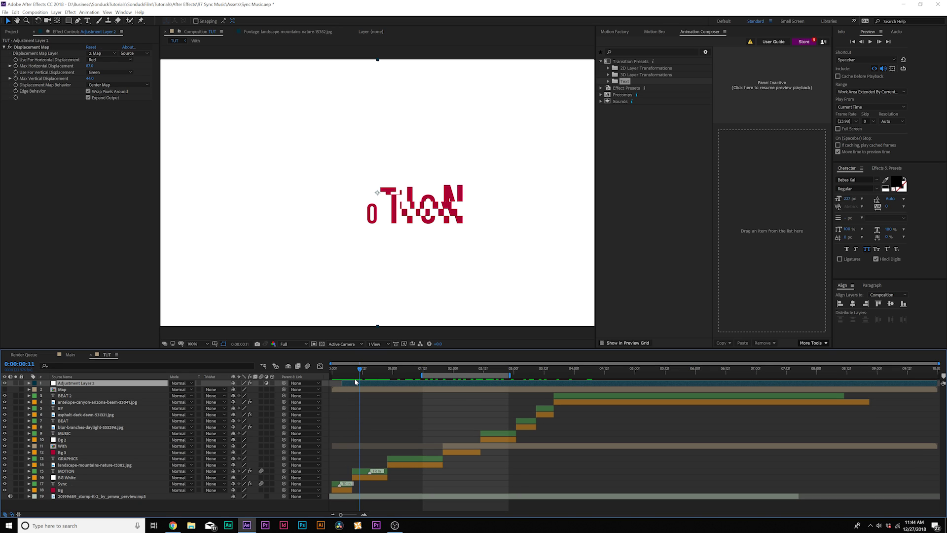
{"action": "key", "text": "ctrl+shift+d"}
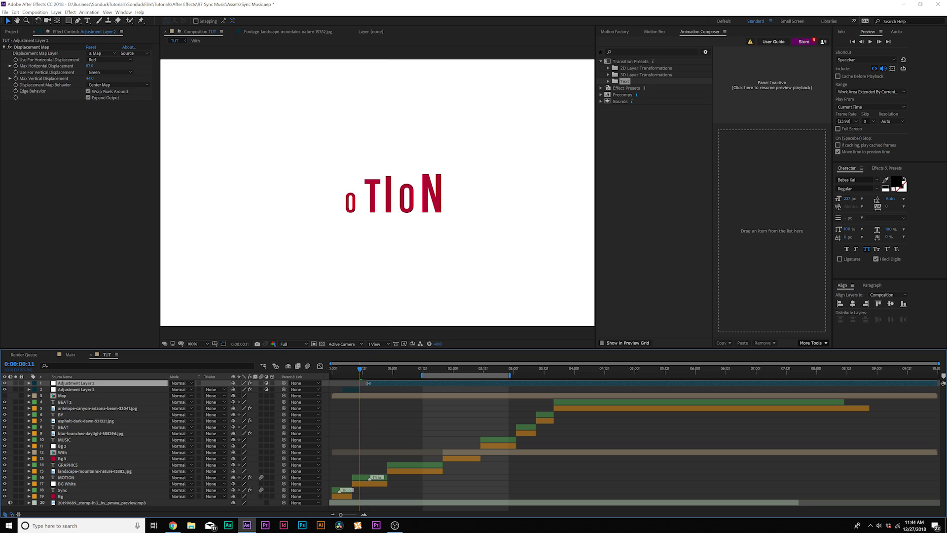
{"action": "left_click_drag", "start_coordinate": [369, 376], "coordinate": [433, 376]}
{"action": "key", "text": "ctrl+shift+d"}
{"action": "key", "text": "ctrl+shift+d"}
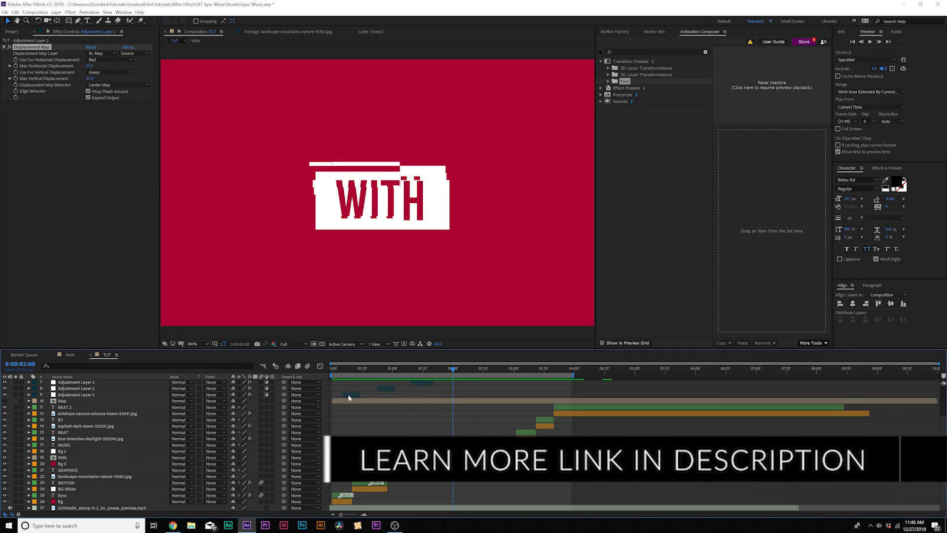
Step: Shift the glitch pieces to start near frame 8 and frame 20, then preview
{"action": "left_click_drag", "start_coordinate": [348, 394], "coordinate": [339, 395]}
{"action": "left_click", "coordinate": [353, 368]}
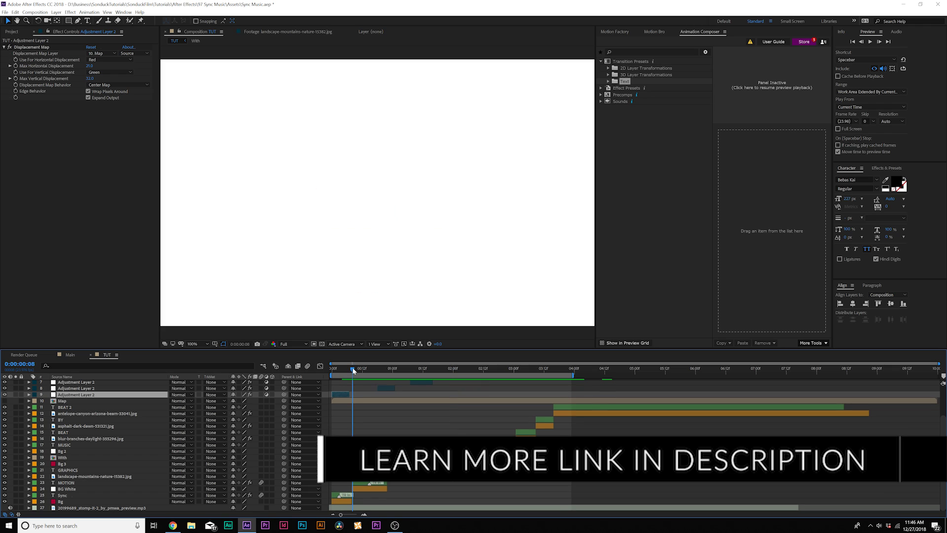
{"action": "left_click_drag", "start_coordinate": [380, 389], "coordinate": [357, 390]}
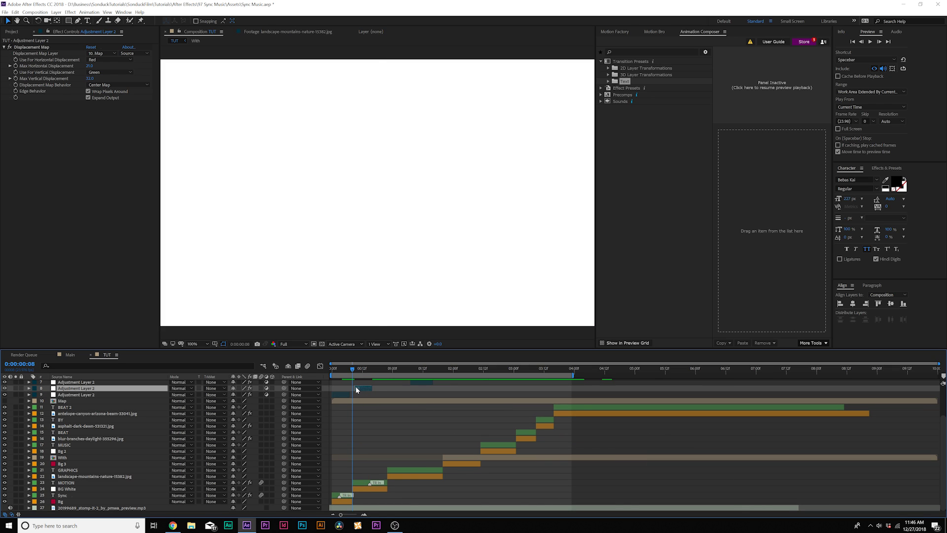
{"action": "left_click_drag", "start_coordinate": [415, 382], "coordinate": [395, 383]}
{"action": "key", "text": "space"}
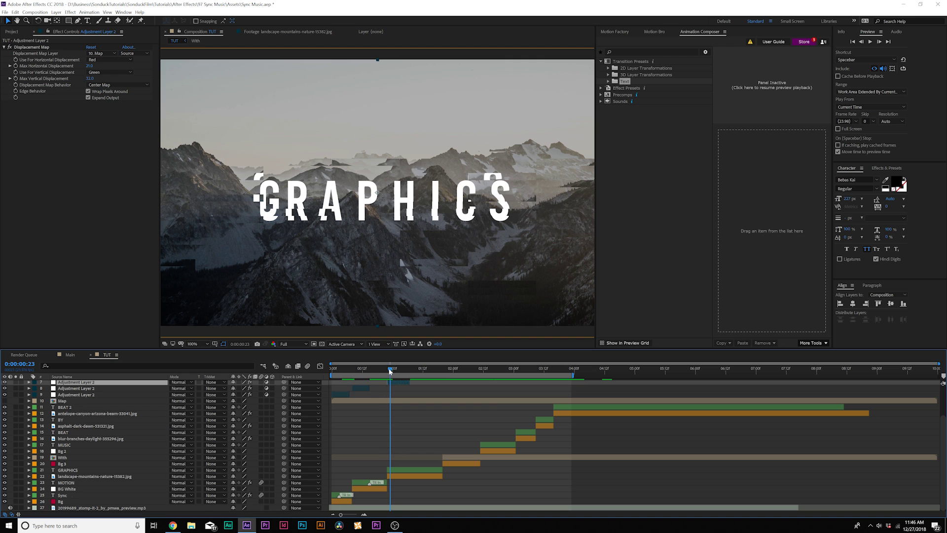
Step: Scroll the timeline to bring more of the glitch layer clips into view
{"action": "scroll", "coordinate": [575, 383], "scroll_direction": "up", "scroll_amount": 2}
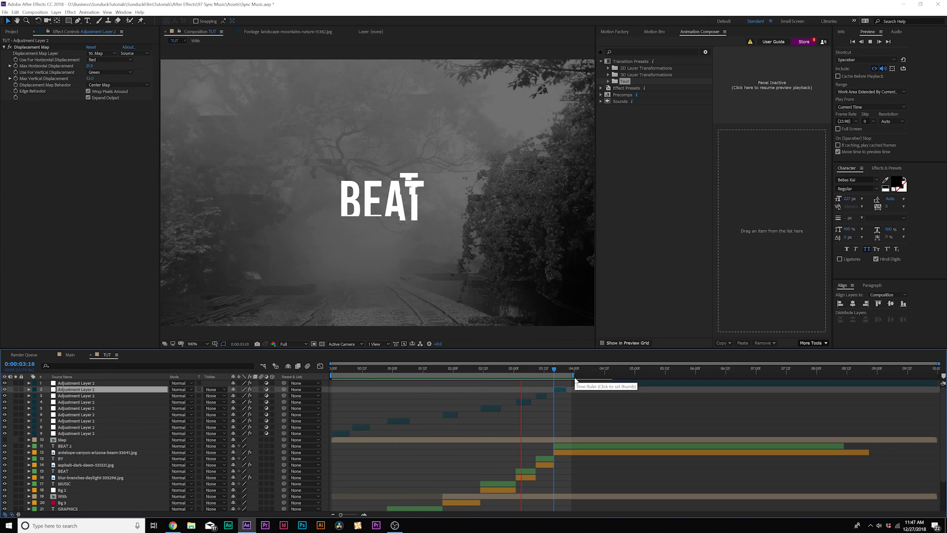